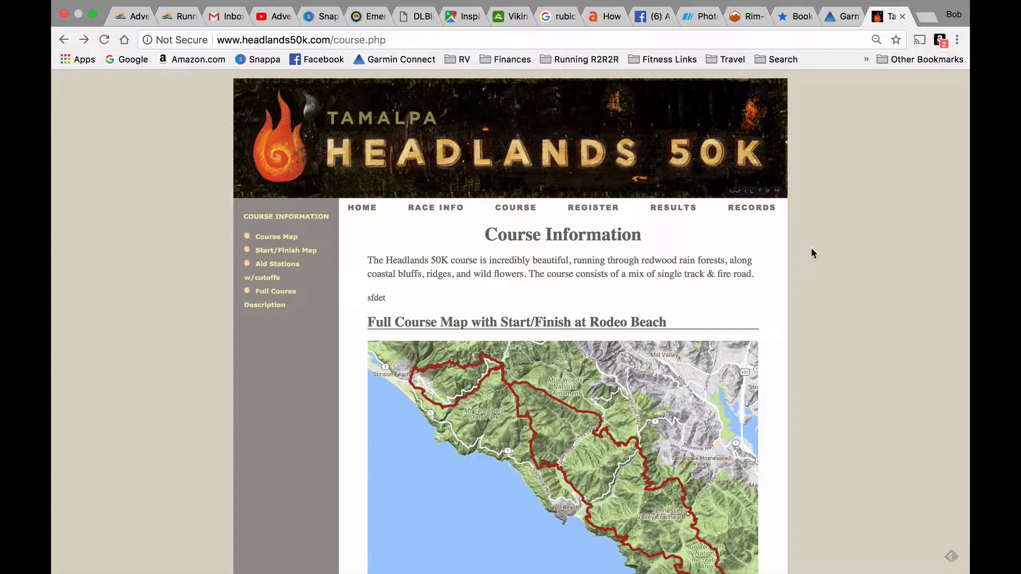
- Examine the Headlands 50K course maps, elevation profile, aid station cutoffs and course description
scroll(840, 319, "down", 5)
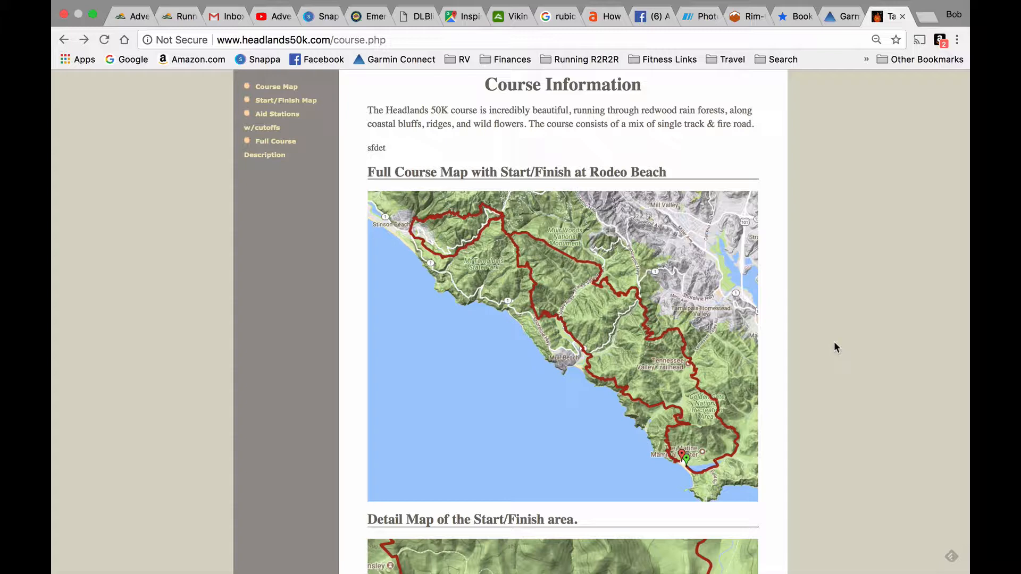
scroll(834, 343, "down", 3)
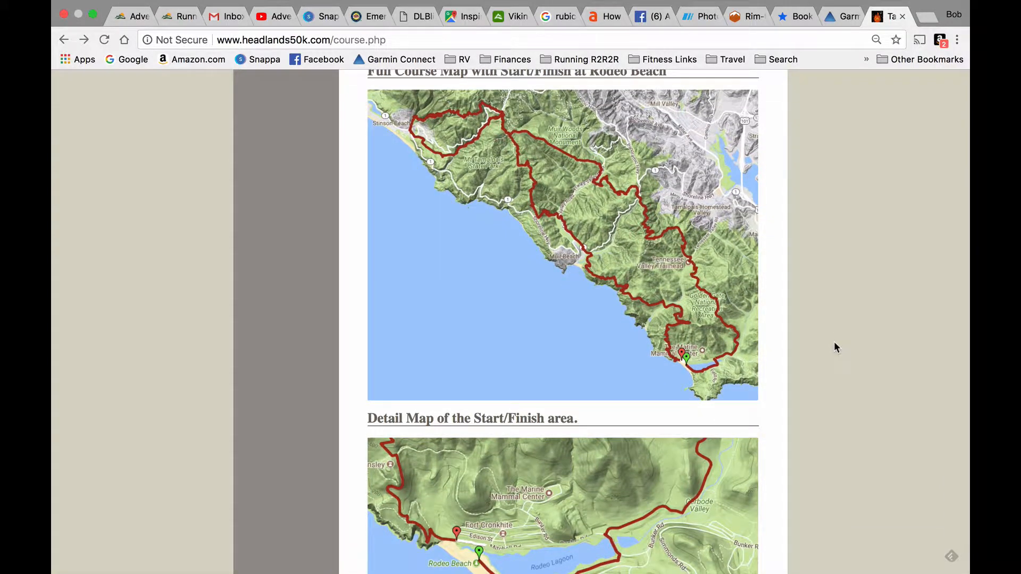
scroll(834, 343, "down", 8)
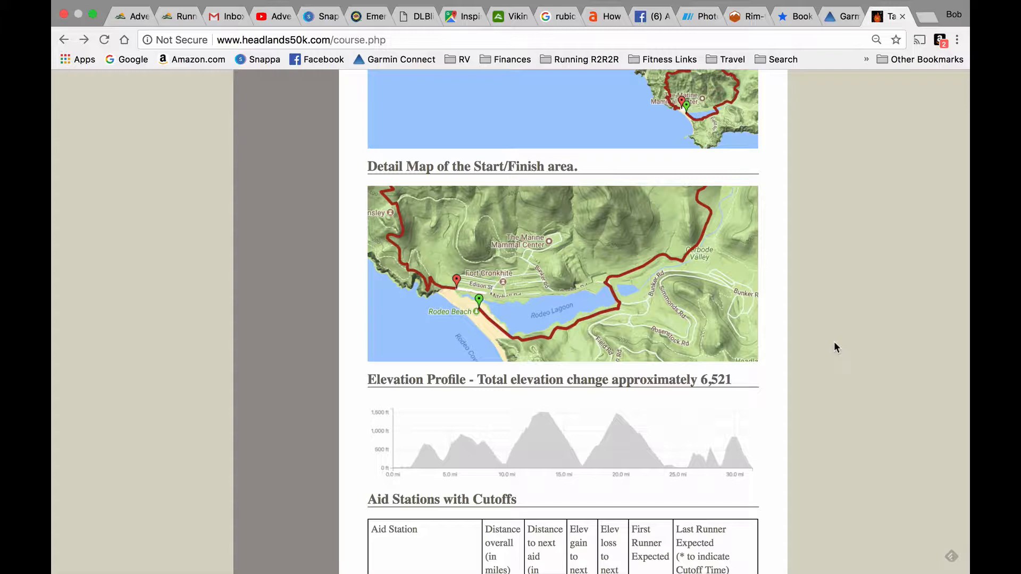
scroll(835, 343, "down", 12)
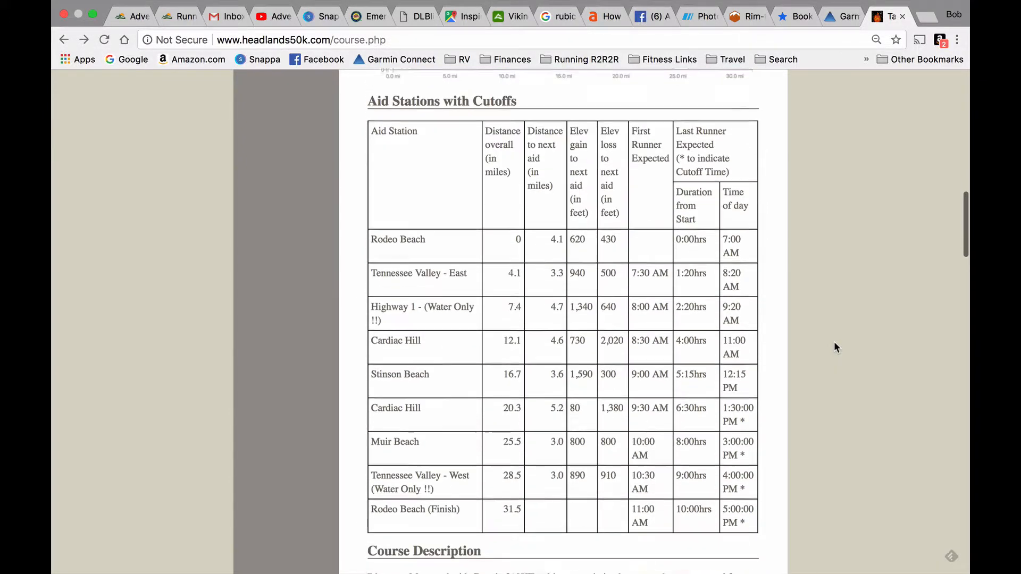
scroll(834, 343, "down", 14)
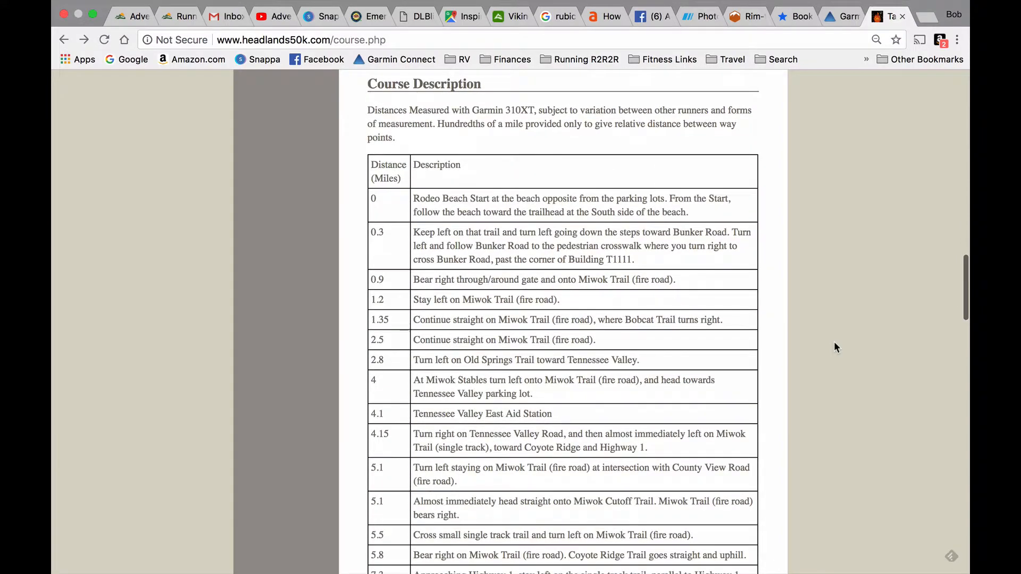
scroll(834, 344, "up", 20)
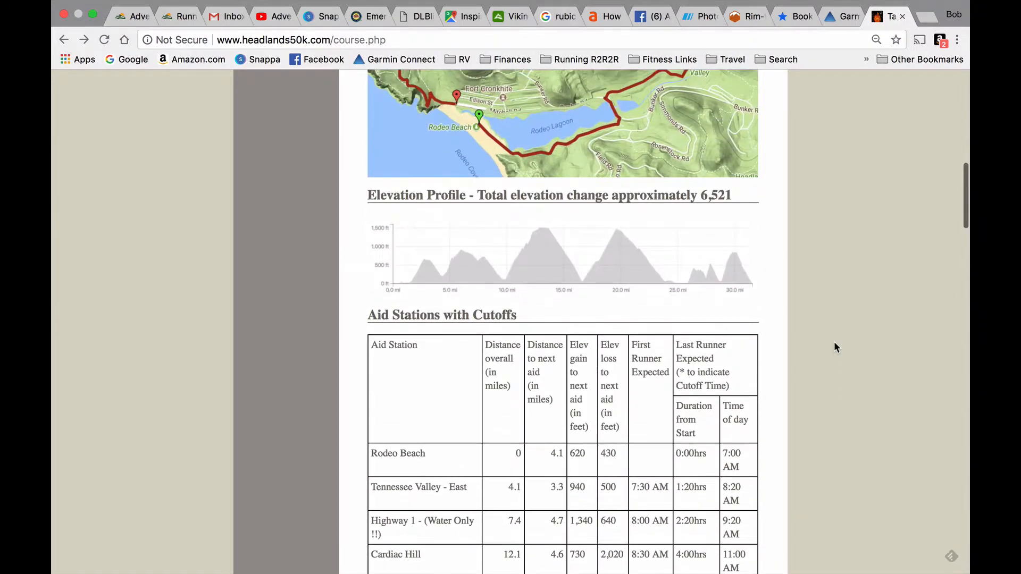
scroll(834, 342, "up", 4)
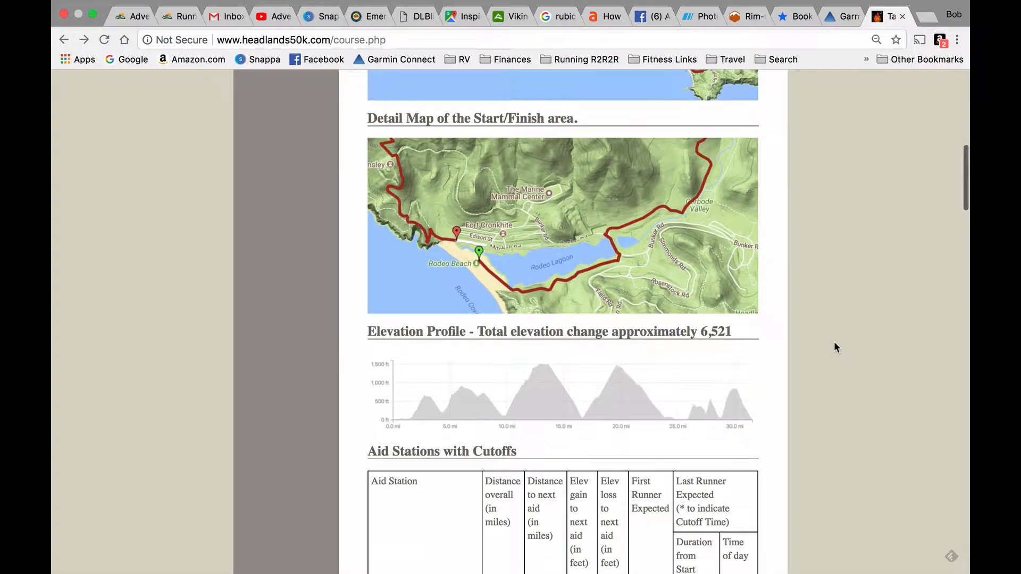
scroll(834, 342, "up", 2)
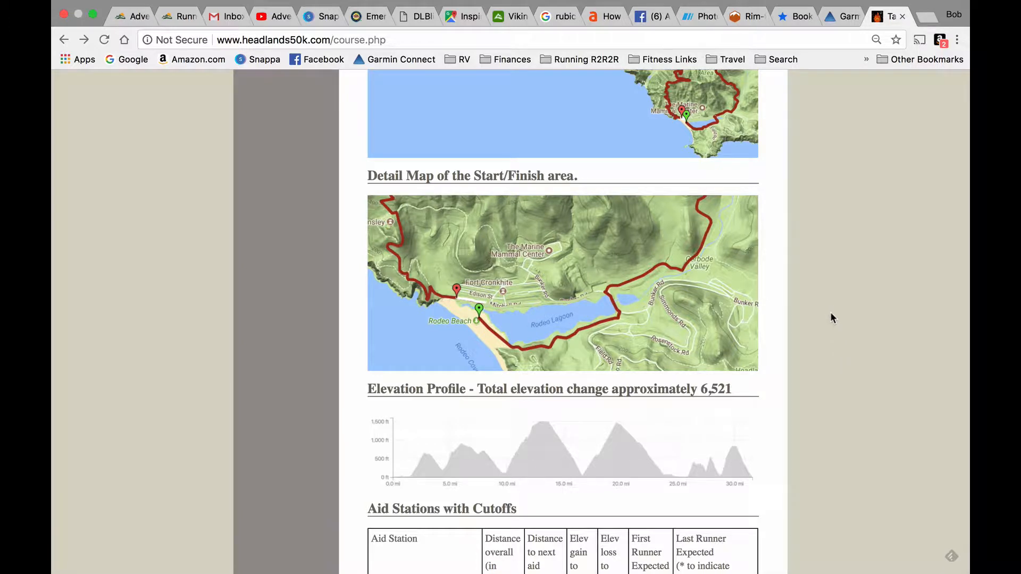
scroll(830, 312, "up", 2)
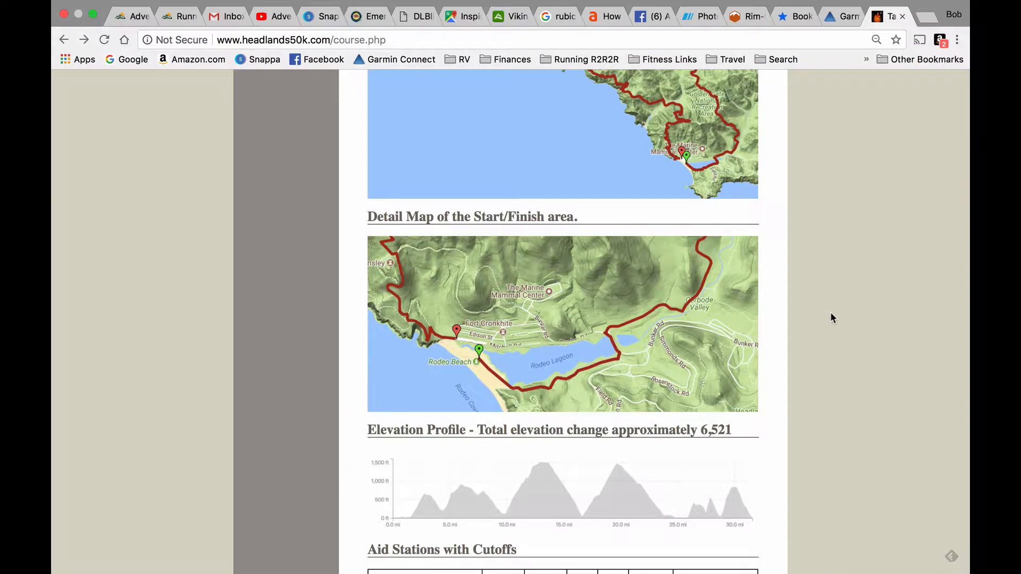
scroll(831, 313, "up", 1)
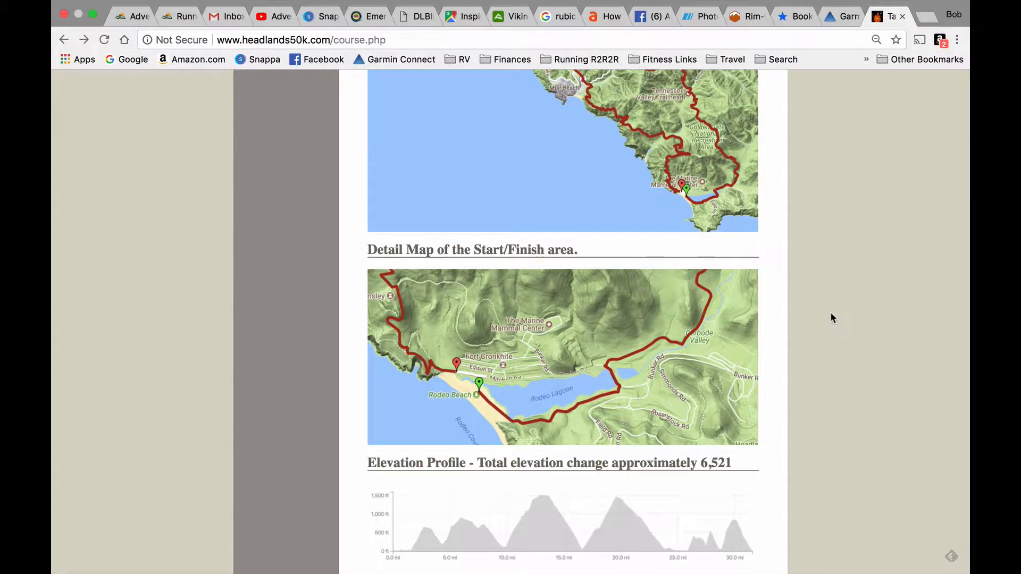
- Switch to Garmin Connect and start a new Trail Running course with the Custom drawing method
left_click(833, 18)
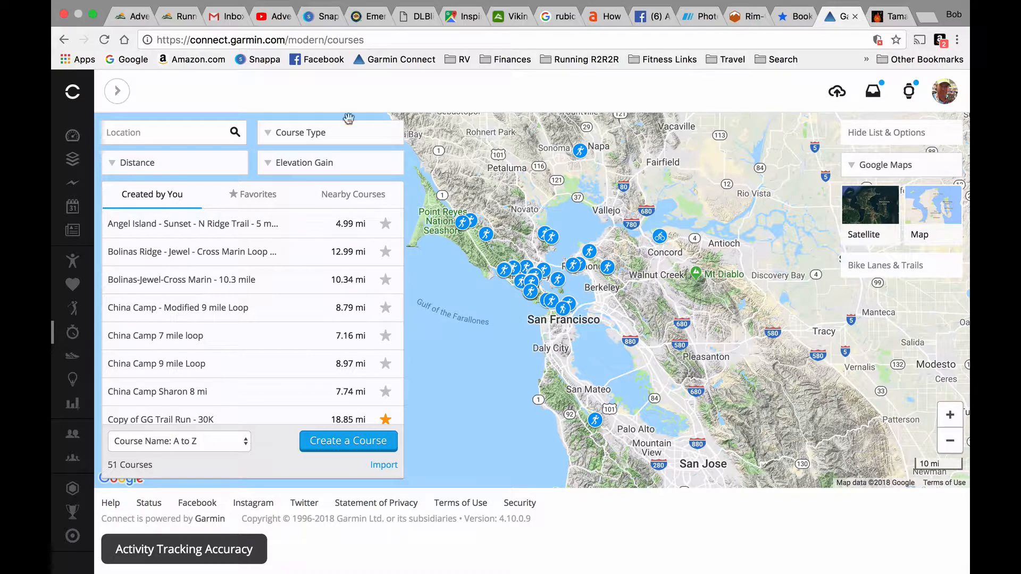
left_click(116, 92)
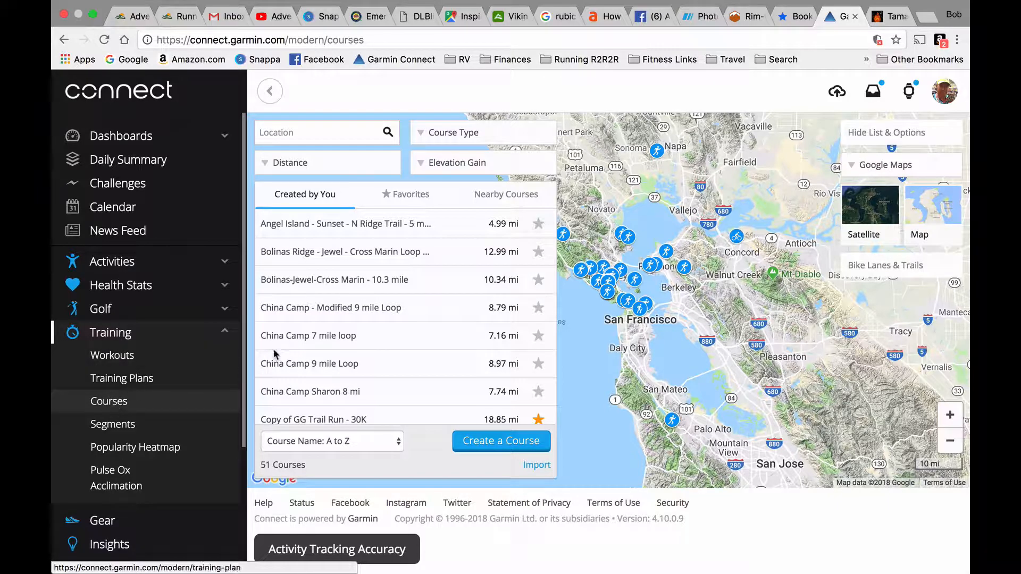
left_click(269, 93)
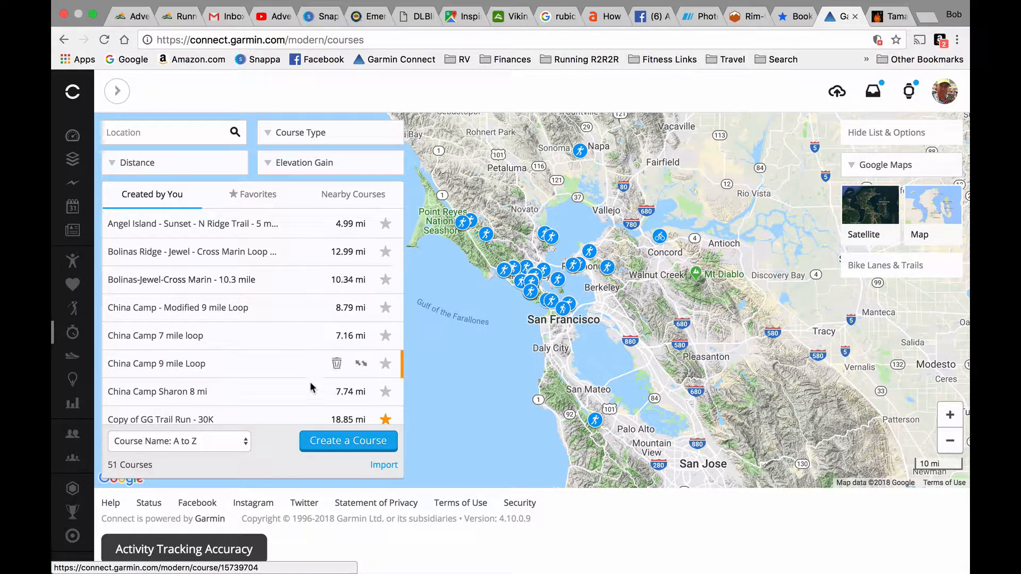
left_click(340, 443)
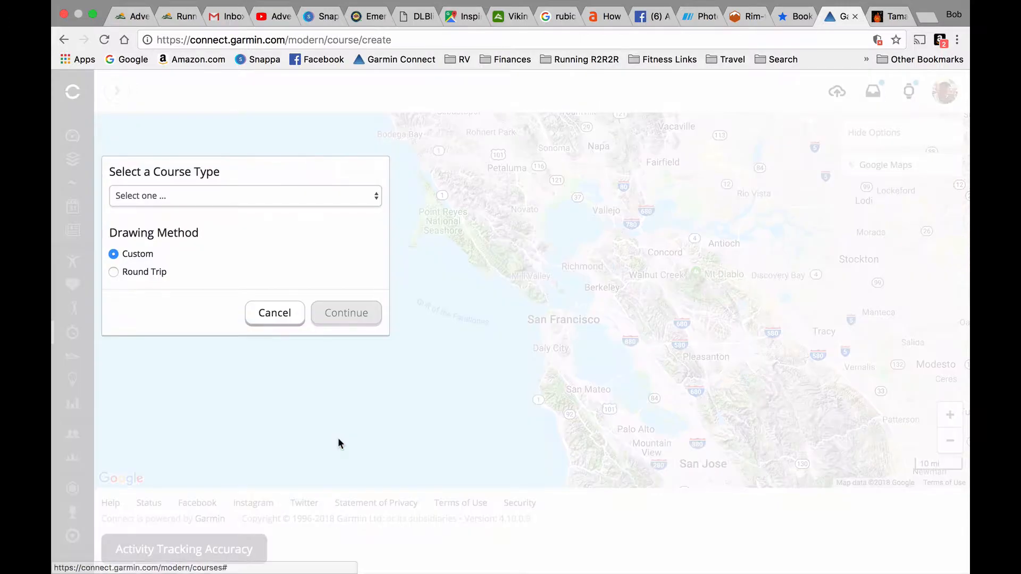
left_click(330, 196)
left_click(180, 257)
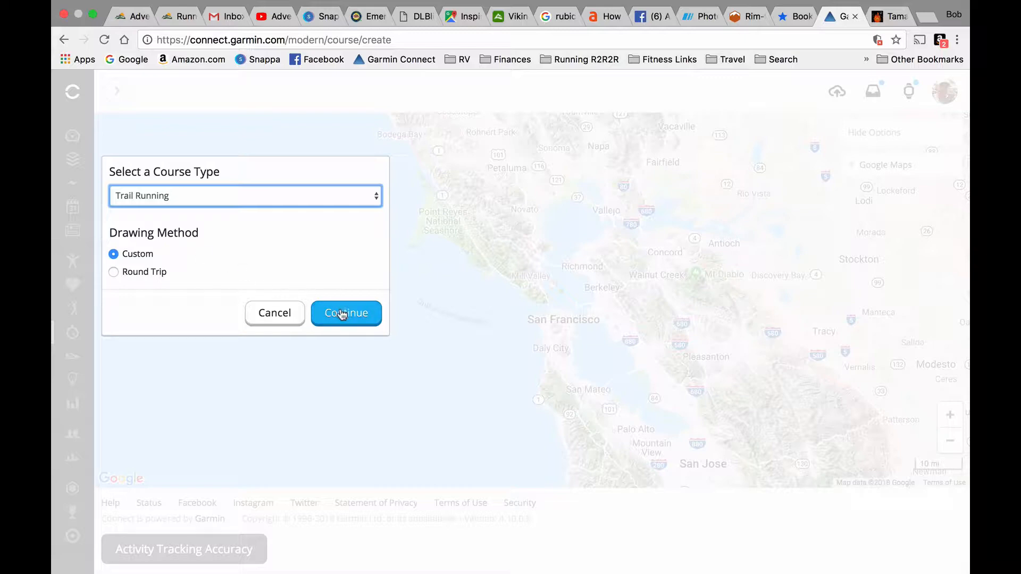
left_click(340, 313)
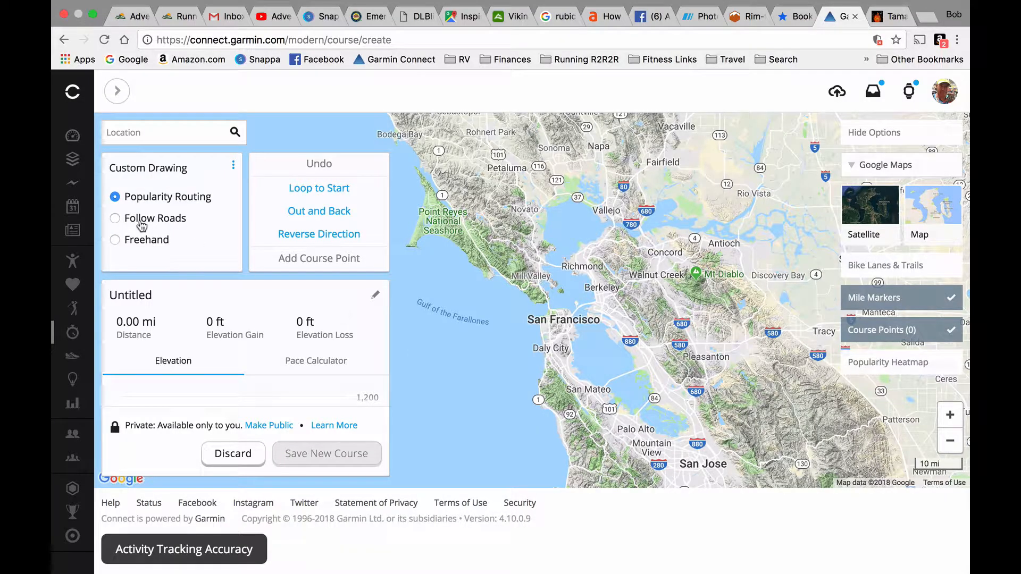
- Search the course map for Rodeo Beach and show the beach and lagoon close up, at the 500 ft scale
left_click(191, 137)
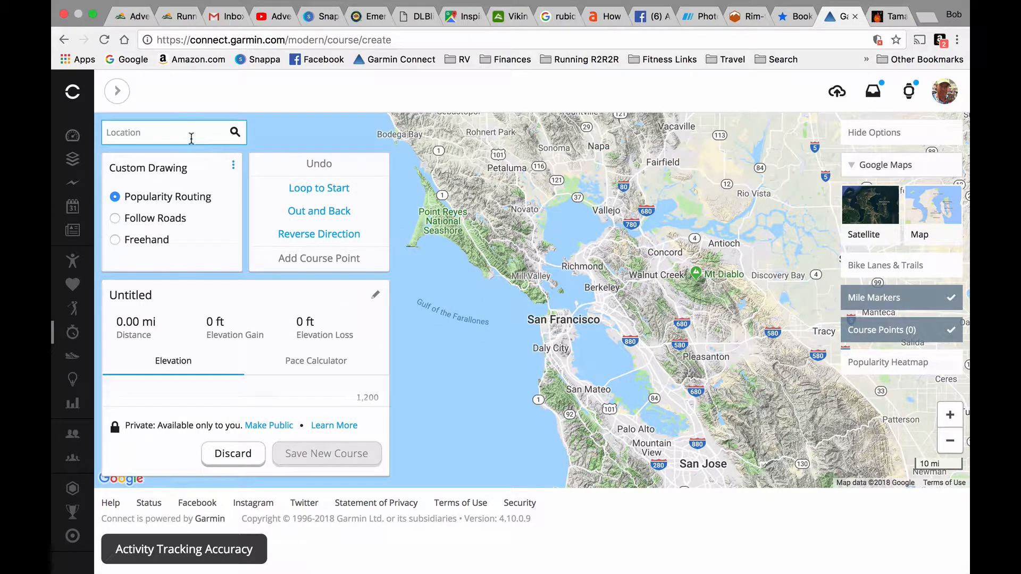
type("Rod")
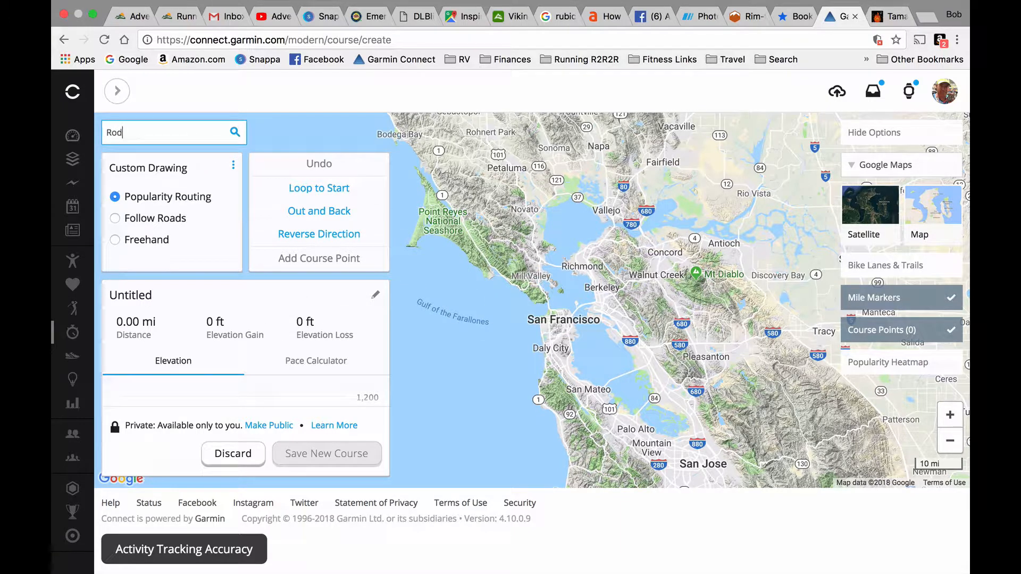
type("eo Beach")
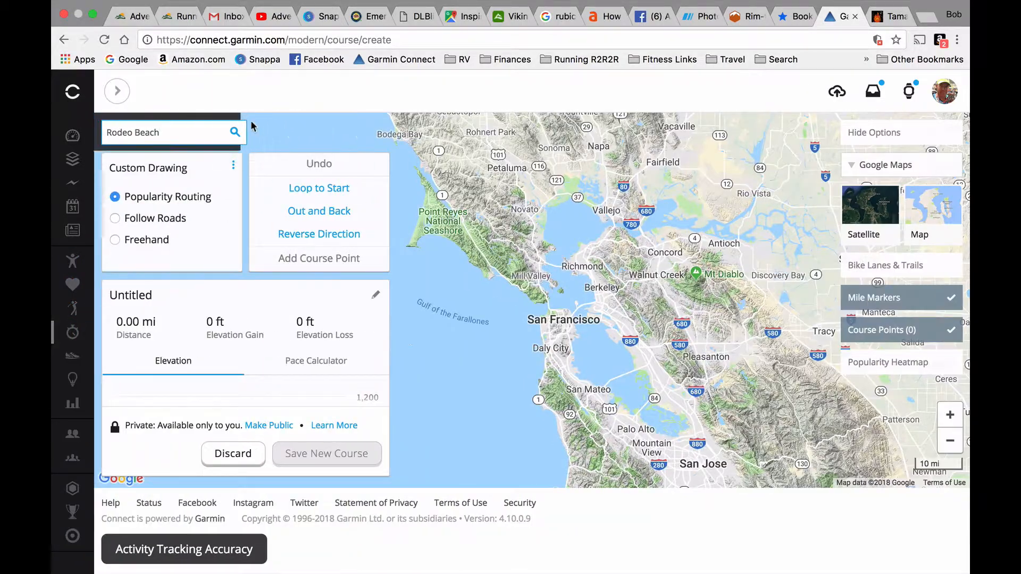
left_click(234, 133)
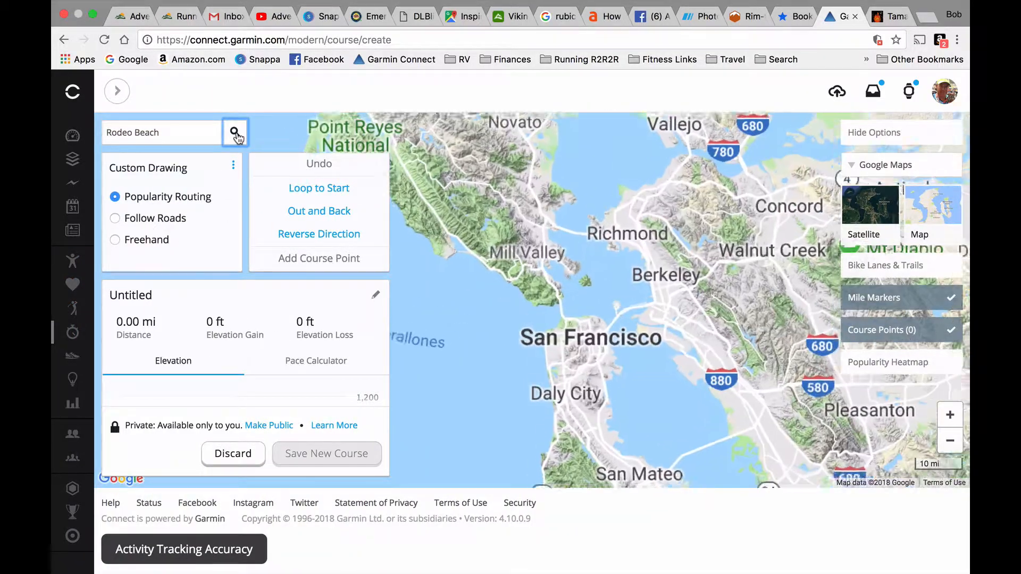
left_click(950, 415)
left_click(950, 416)
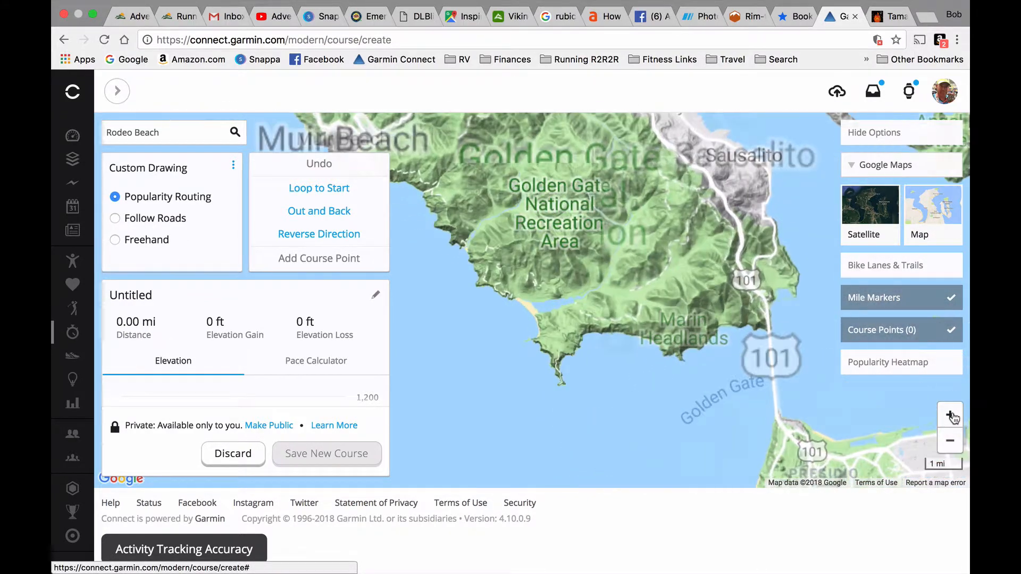
left_click(950, 416)
left_click(950, 415)
left_click(951, 415)
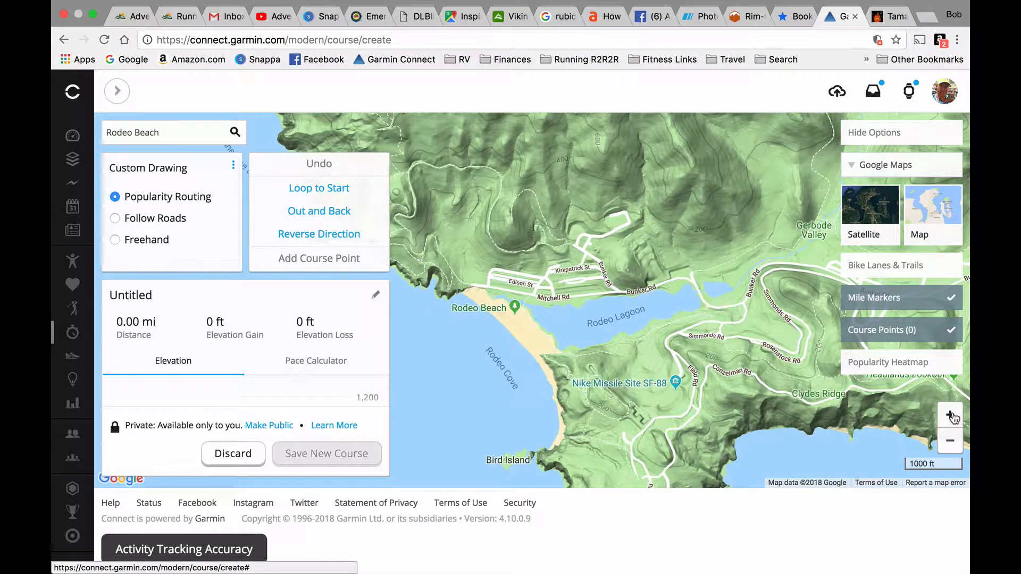
left_click(952, 416)
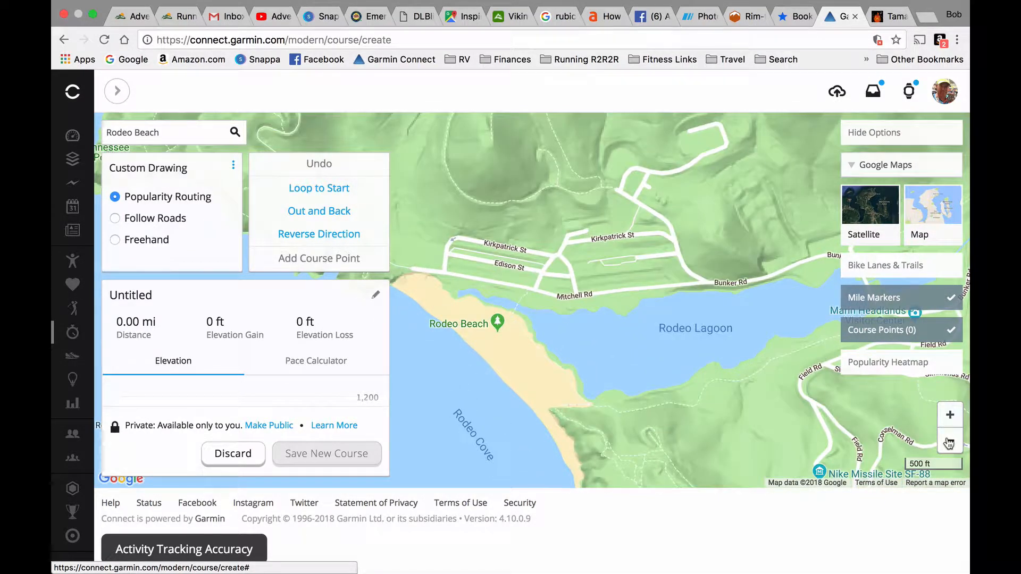
left_click(949, 443)
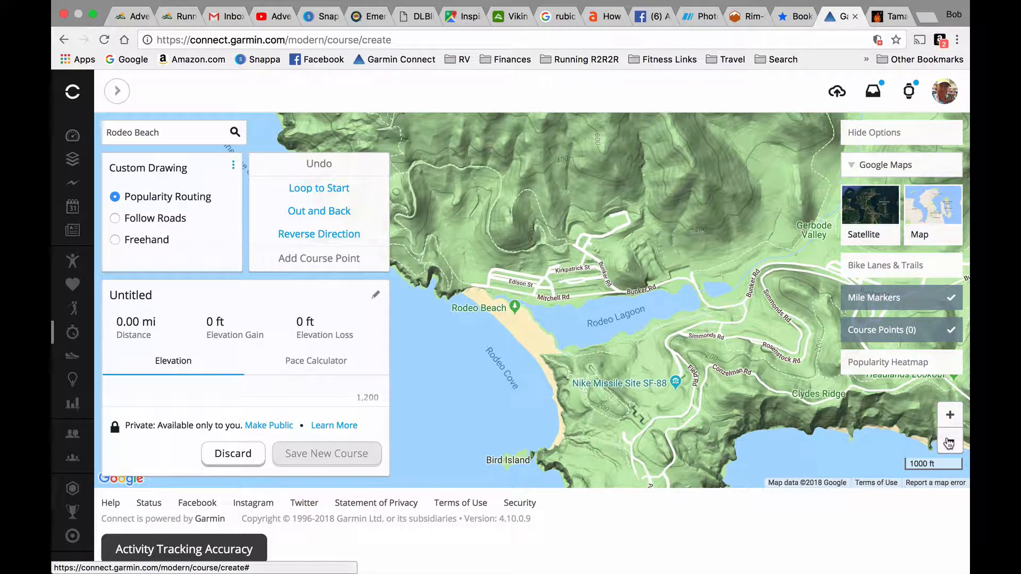
left_click(949, 415)
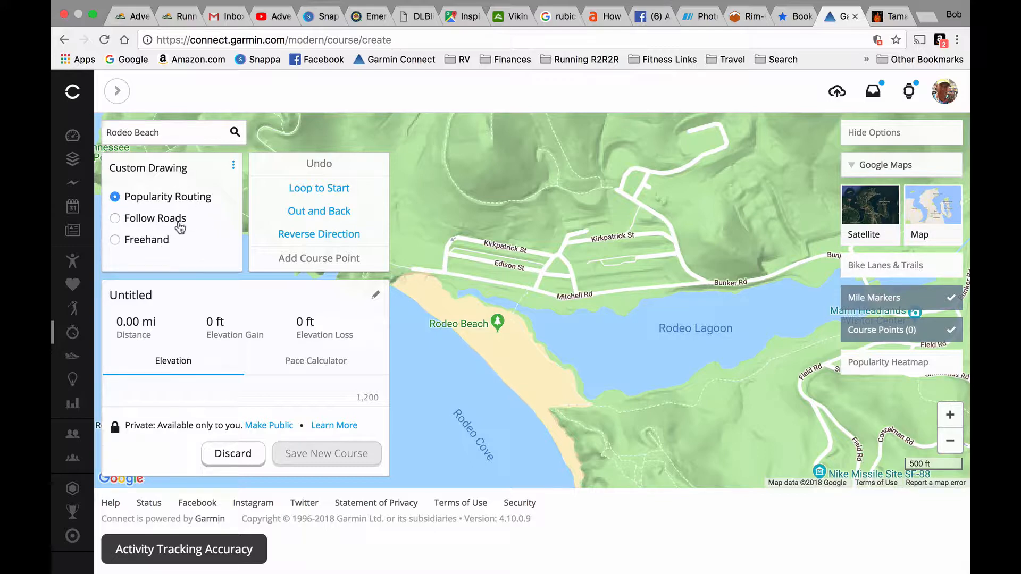
- Draw a Freehand segment about 0.17 mi long from the northwest end of Rodeo Beach along the sand to the Rodeo Beach marker
left_click(115, 242)
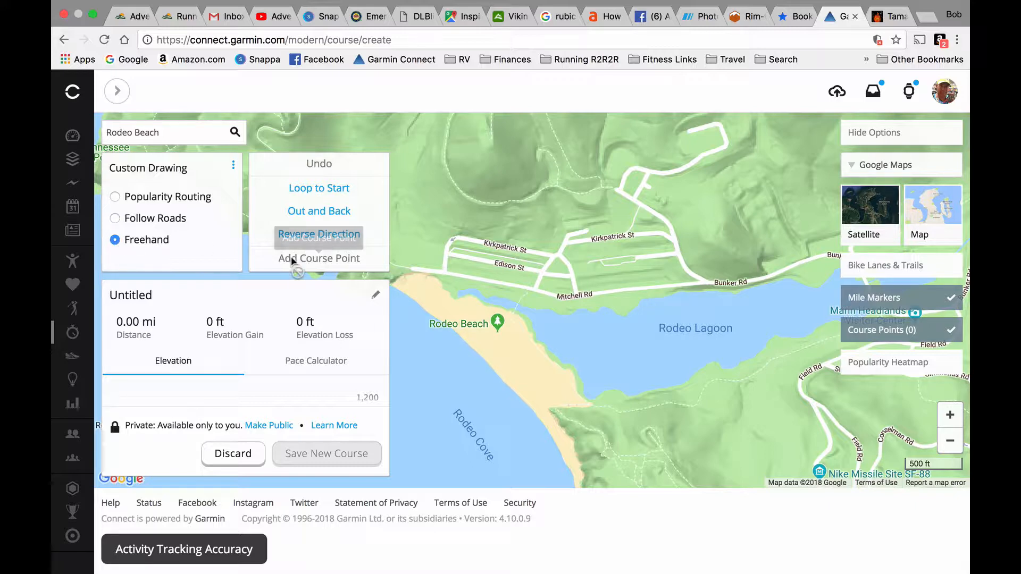
left_click(354, 259)
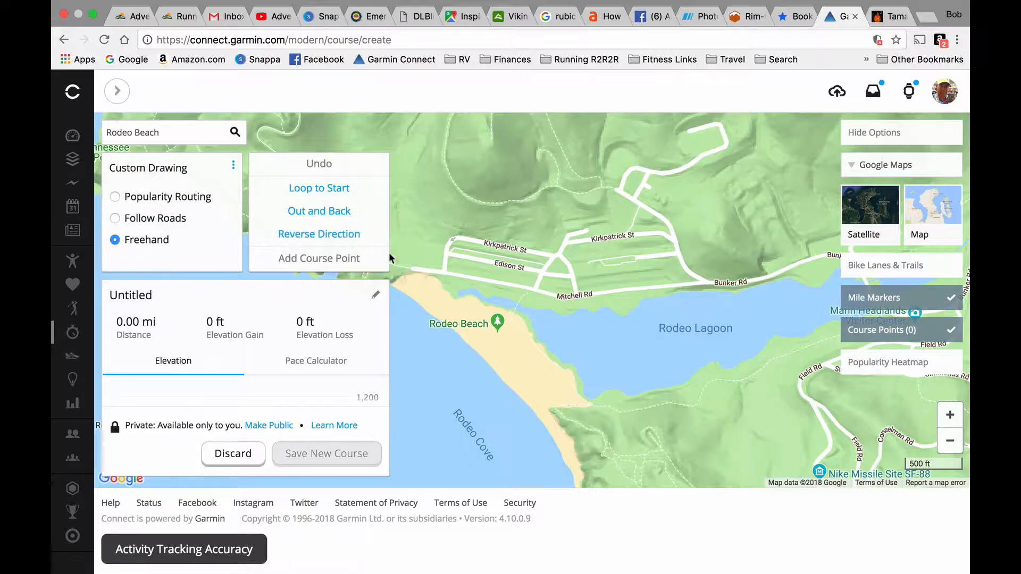
left_click(419, 278)
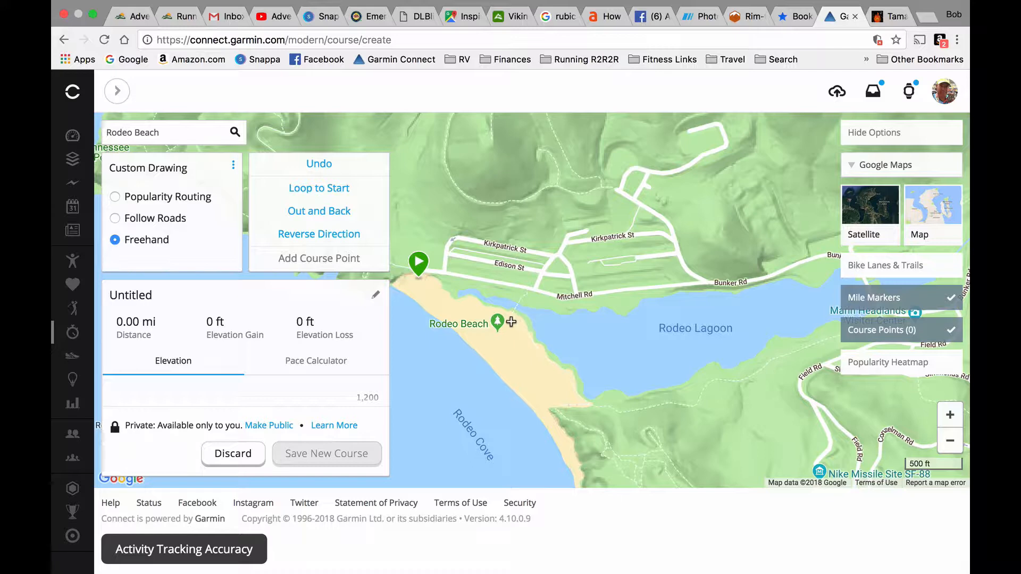
left_click(511, 322)
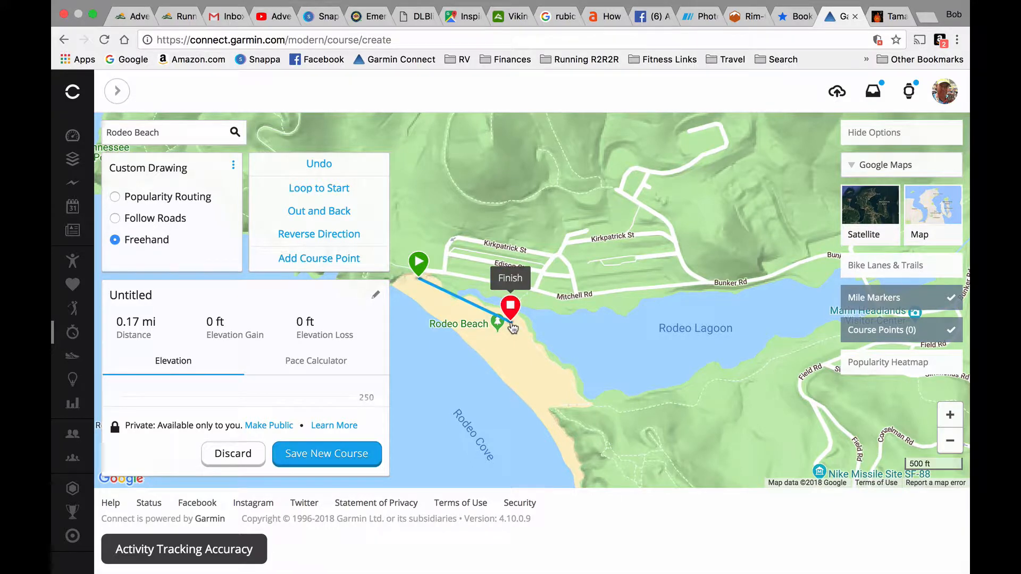
- Using Follow Roads, extend the course along Rodeo Lagoon's south shore and north across Bunker Rd to the trail, about 1.05 mi in total
left_click(166, 224)
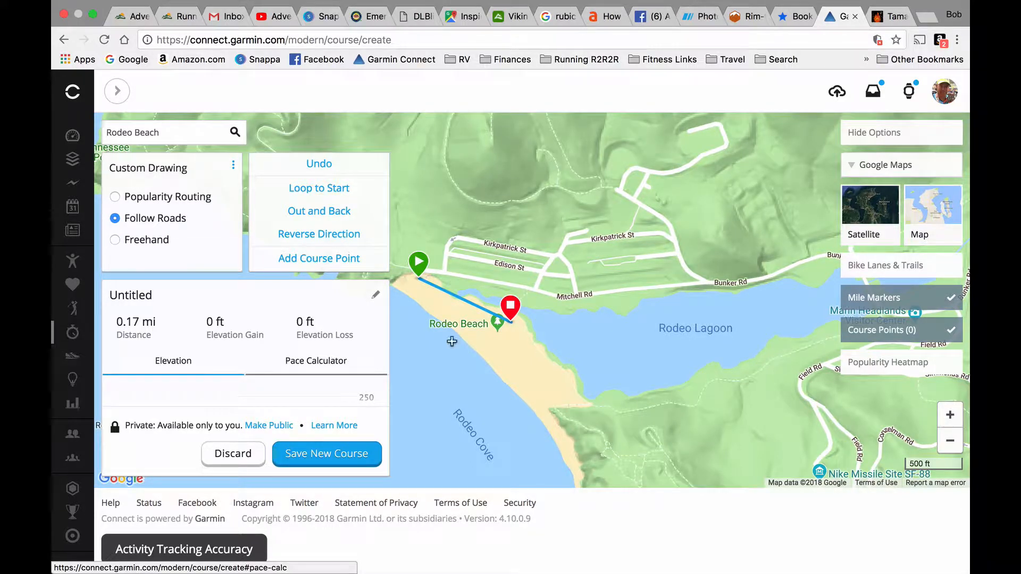
left_click(767, 369)
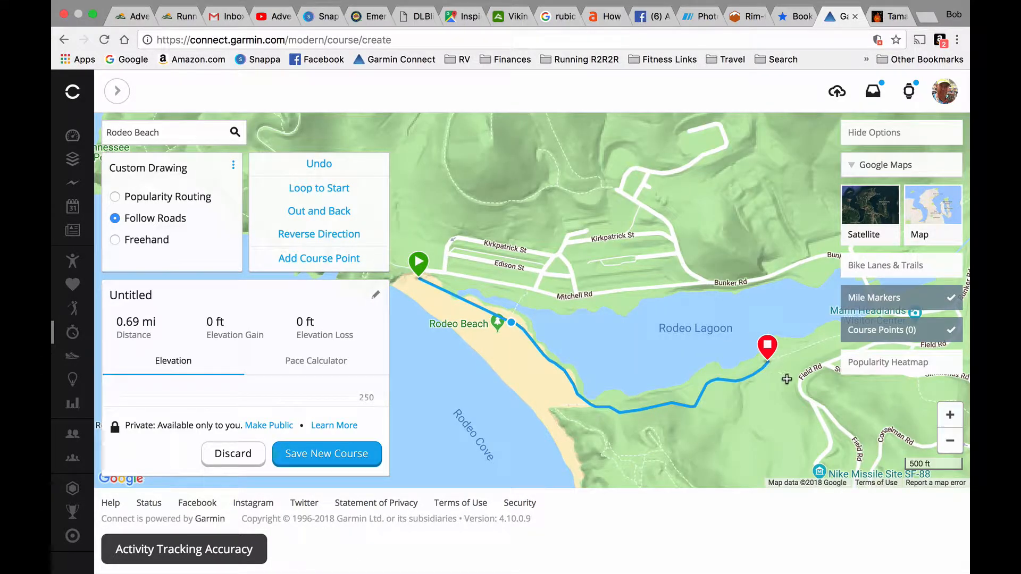
left_click_drag(787, 380, 578, 393)
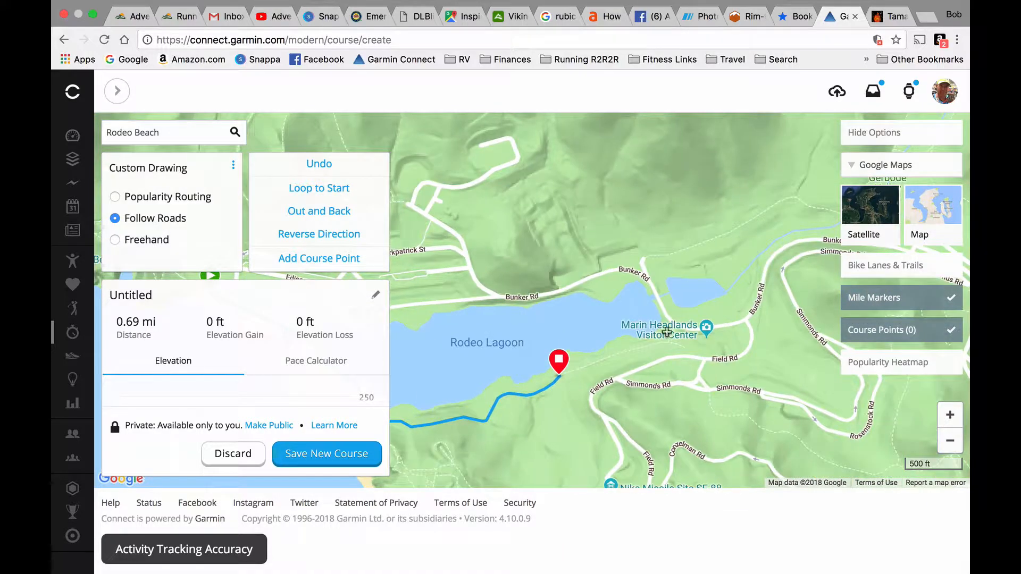
left_click(672, 325)
left_click_drag(633, 366, 605, 429)
left_click(617, 318)
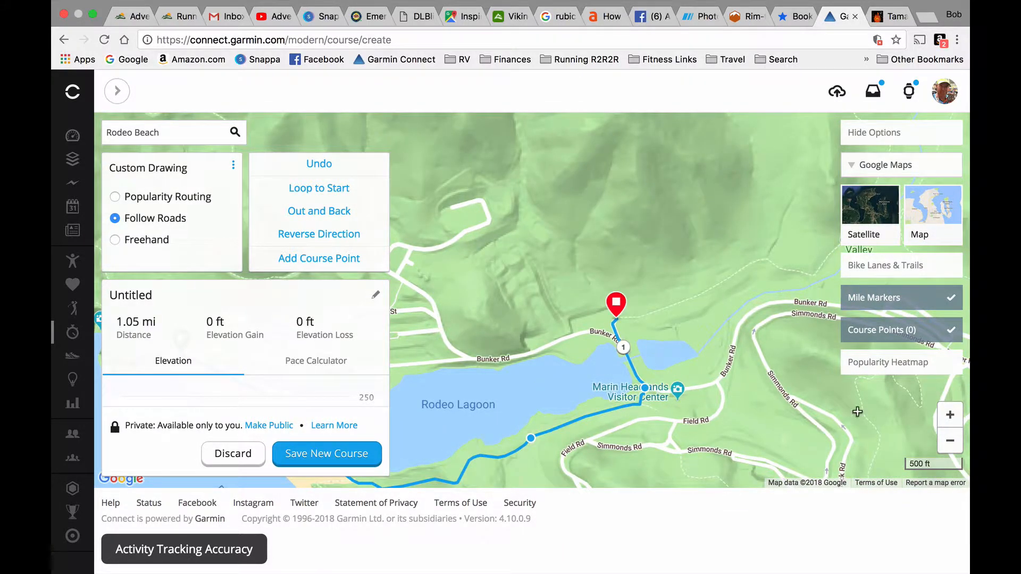
- Extend the course through Gerbode Valley and up Miwok Trail to just below the Wolf Ridge Trail junction, about 2.62 mi in total
left_click(950, 441)
left_click_drag(810, 341, 807, 382)
left_click(950, 414)
mouse_move(831, 292)
left_mouse_down()
mouse_move(808, 422)
mouse_move(672, 280)
left_mouse_up()
left_click(950, 416)
left_click(950, 441)
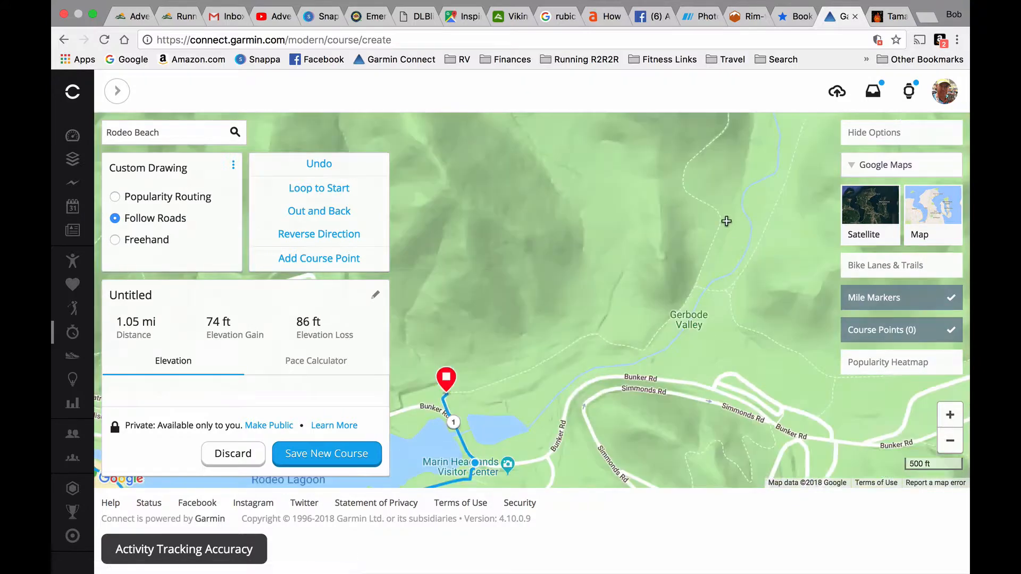
left_click_drag(727, 221, 786, 382)
left_click_drag(601, 239, 713, 390)
left_click(627, 159)
left_click_drag(613, 243, 620, 346)
left_click(951, 416)
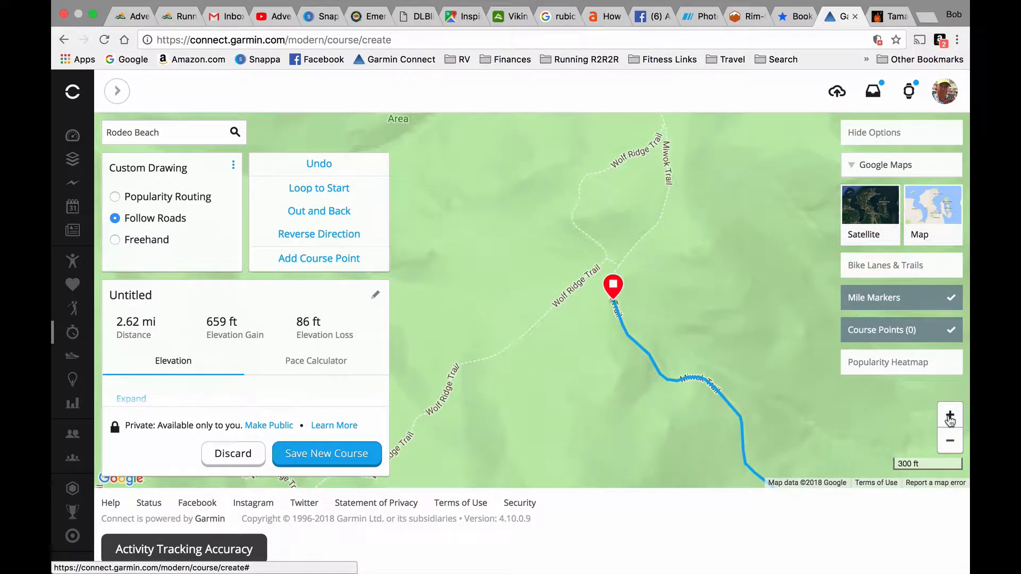
- Extend the course up Miwok Trail and onto Old Springs Trail, about 3.13 mi in total
left_click_drag(732, 160, 700, 351)
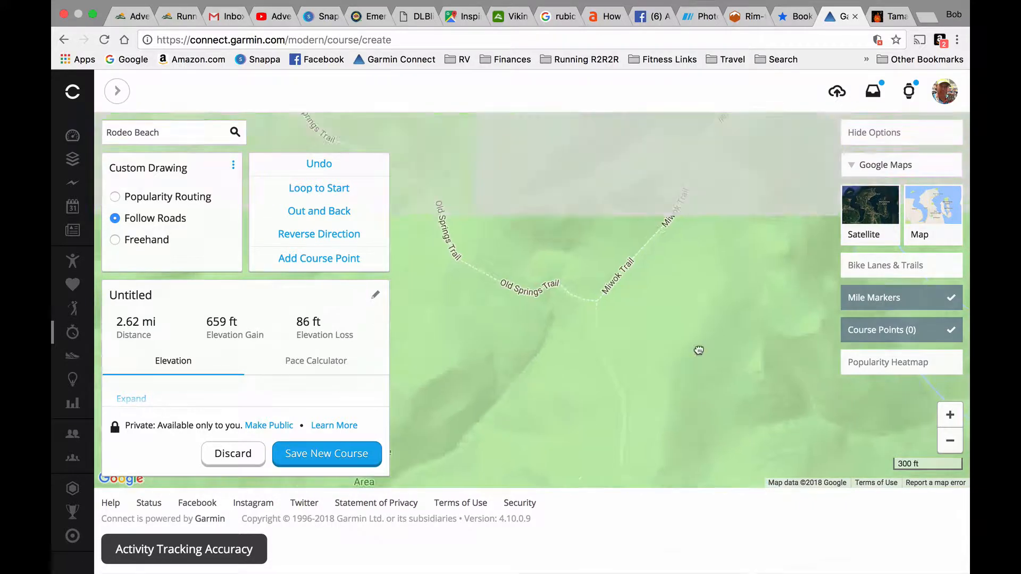
left_click(596, 313)
left_click(425, 187)
- Extend the course down Old Springs Trail to Tennessee Valley Rd, about 4.29 mi in total
left_click(950, 440)
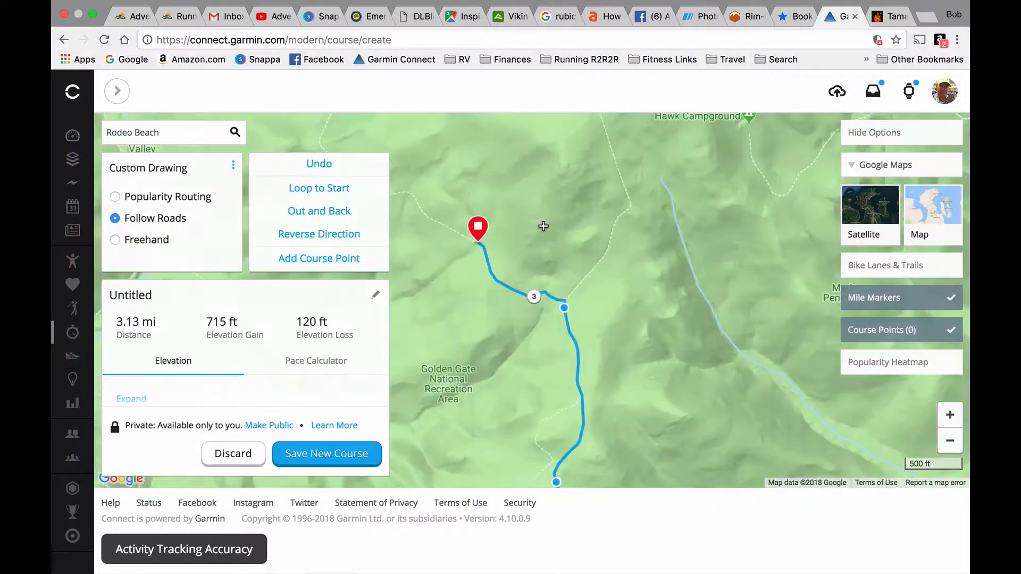
left_click_drag(542, 226, 591, 415)
left_click_drag(542, 160, 604, 337)
left_click(584, 239)
left_click_drag(542, 262, 598, 326)
left_click(575, 243)
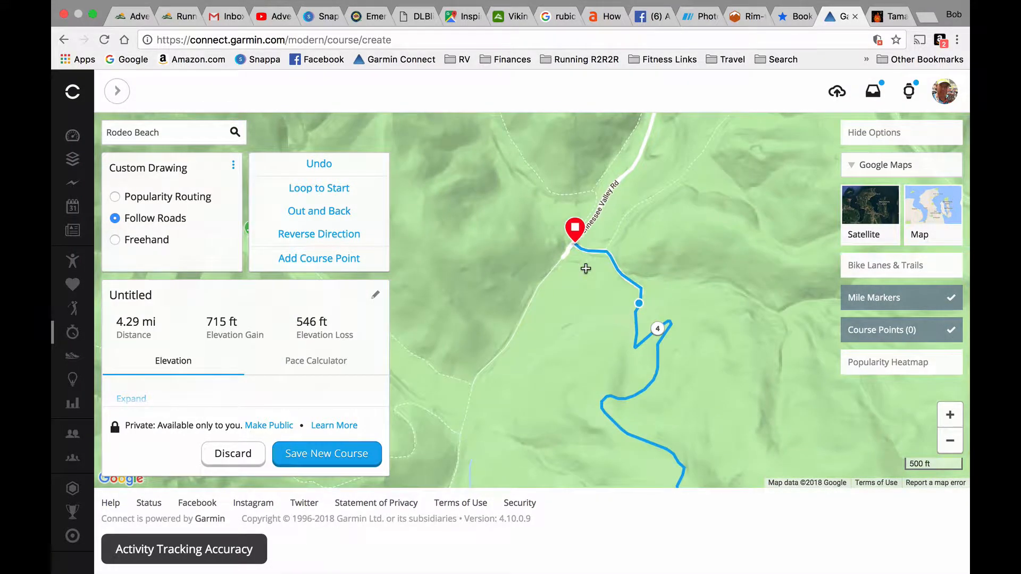
- Extend the course across Tennessee Valley Rd and up Miwok Trail to its fork east of Coyote Ridge, about 5.29 mi in total
left_click(951, 441)
left_click_drag(542, 234, 592, 298)
left_click(575, 239)
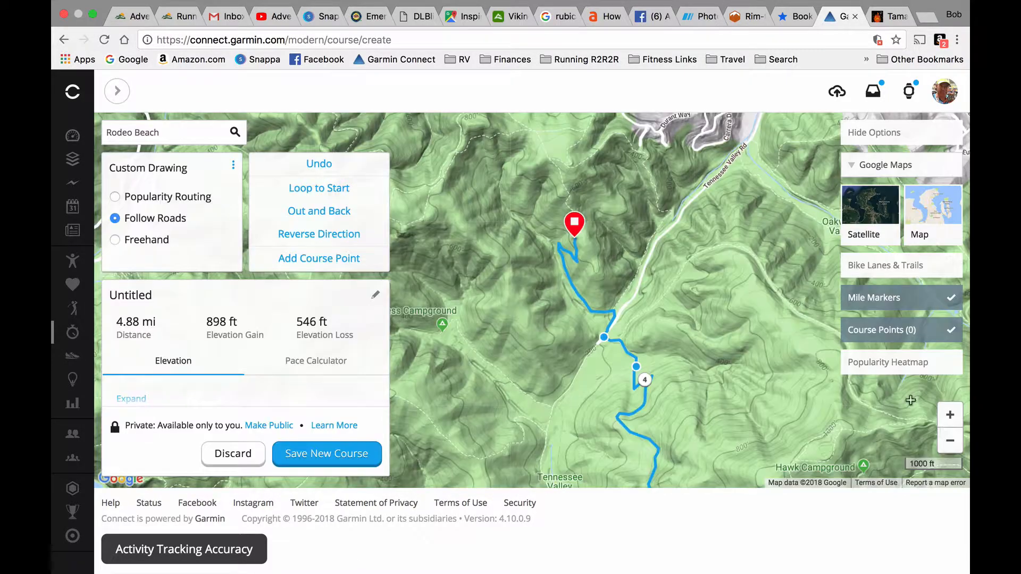
left_click(950, 415)
left_click_drag(663, 124, 761, 434)
left_click(951, 416)
left_click_drag(715, 315, 675, 388)
left_click(586, 278)
- Extend the course west along Miwok Trail to just past the Coyote Ridge junction, about 5.63 mi in total
left_click_drag(500, 425, 633, 351)
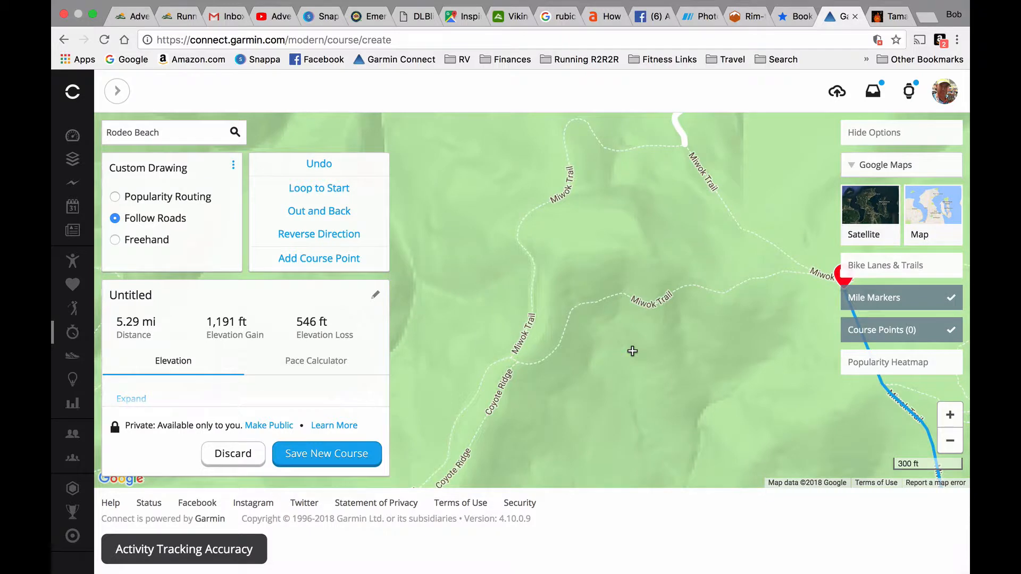
left_click(526, 363)
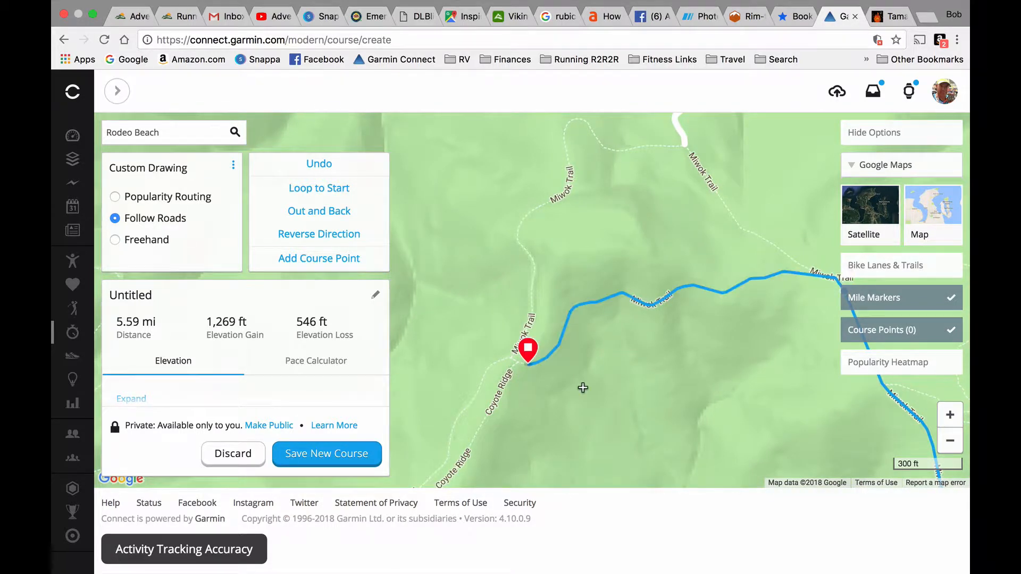
left_click(482, 373)
- Extend the course from Coyote Ridge down Miwok Trail to the Shoreline Hwy crossing, about 7.50 mi in total
left_click_drag(547, 381, 645, 303)
left_click_drag(611, 402, 720, 304)
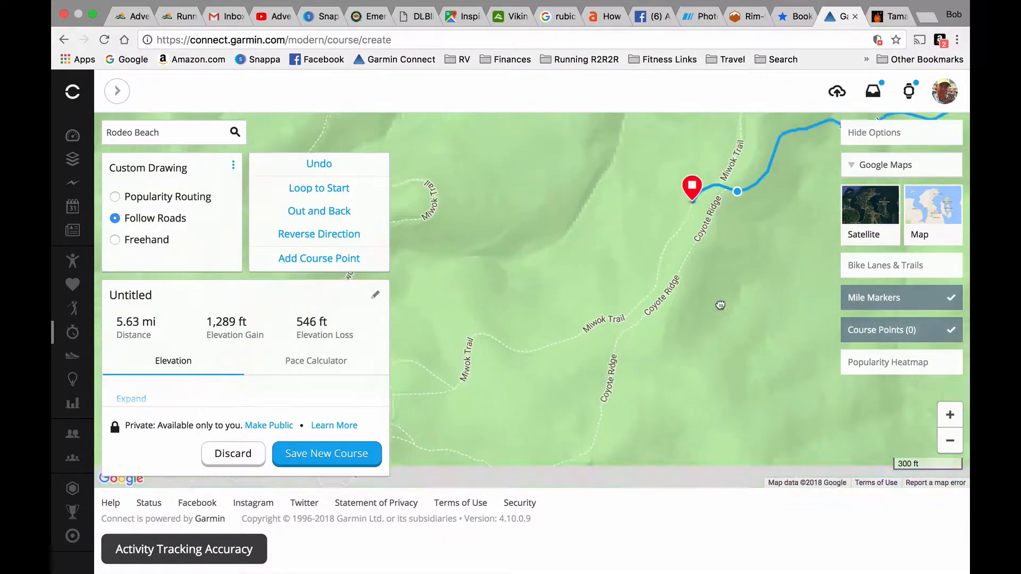
left_click_drag(493, 399, 643, 339)
left_click_drag(468, 197, 659, 396)
left_click_drag(496, 283, 479, 426)
left_click(599, 392)
left_click_drag(504, 237, 515, 391)
left_click(501, 212)
- Extend the course from Shoreline Hwy up Miwok Trail to the Dias Ridge Trail junction, about 8.05 mi in total
left_click_drag(500, 213, 500, 442)
left_click(951, 441)
left_click_drag(636, 297, 763, 301)
left_click(951, 415)
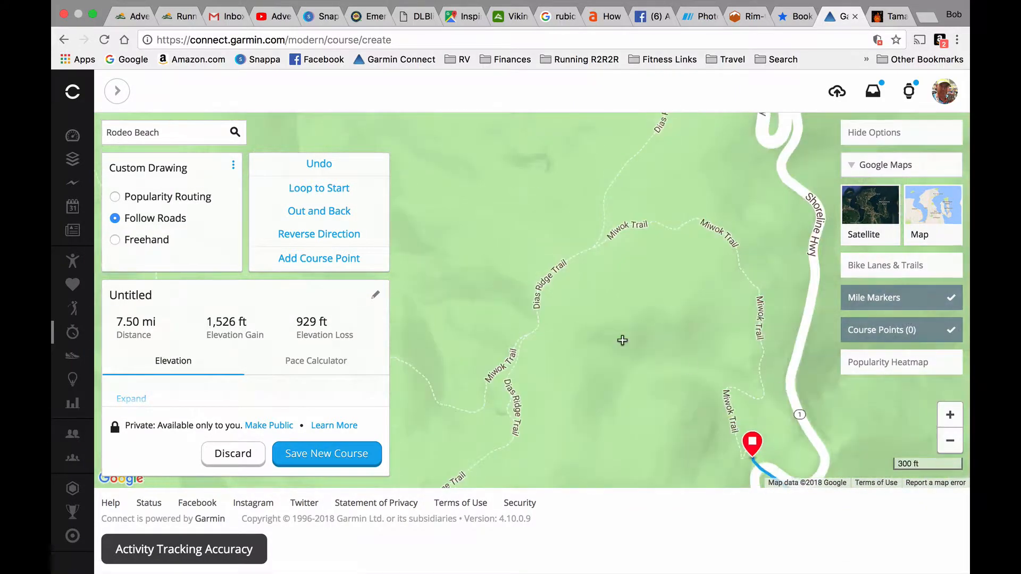
left_click_drag(622, 340, 734, 279)
left_click(598, 328)
- Extend the course down the switchbacks of Miwok Trail to Redwood Creek Trail, about 9.62 mi in total
left_click_drag(599, 328, 851, 399)
left_click_drag(444, 221, 670, 452)
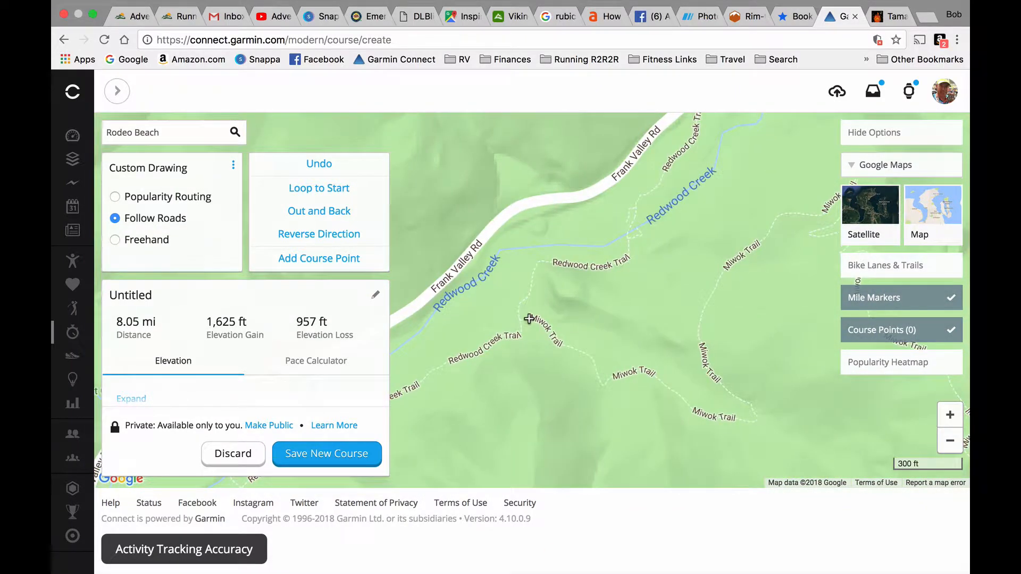
left_click(526, 336)
- Extend the course southwest along Redwood Creek Trail to the side path opposite Kent Canyon, about 9.90 mi in total
left_click_drag(515, 388, 647, 322)
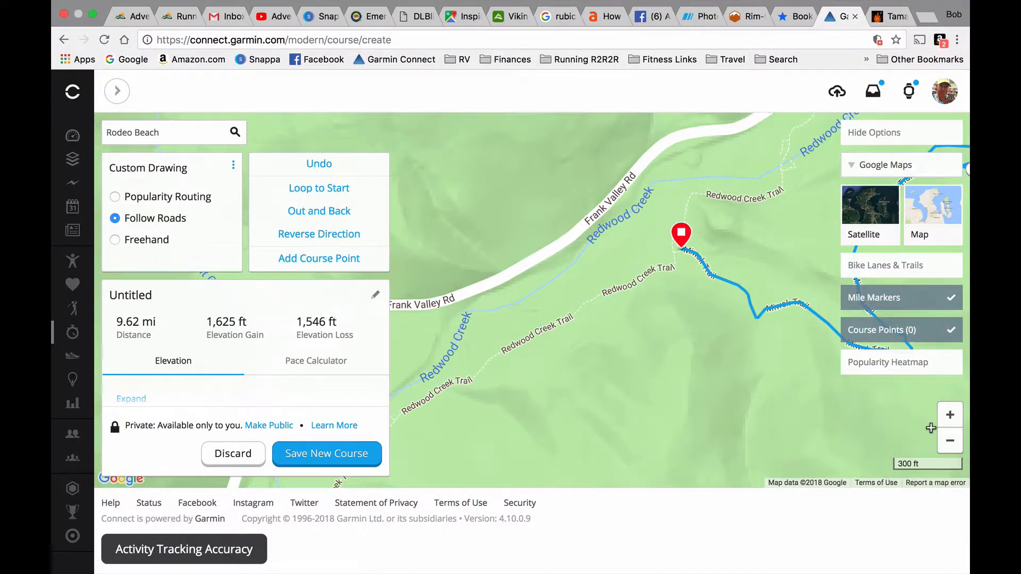
left_click(950, 441)
left_click_drag(556, 399, 607, 395)
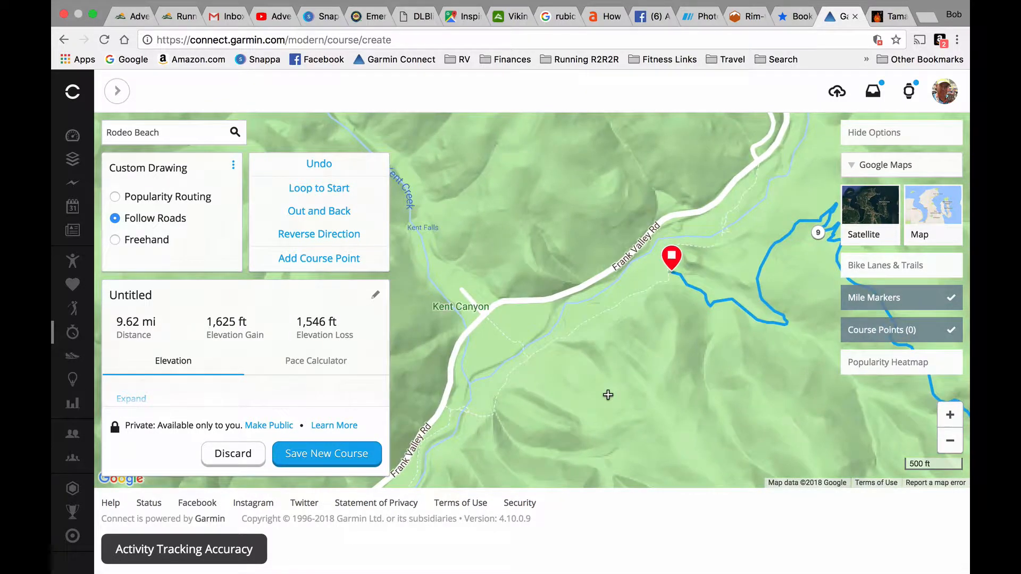
left_click(533, 355)
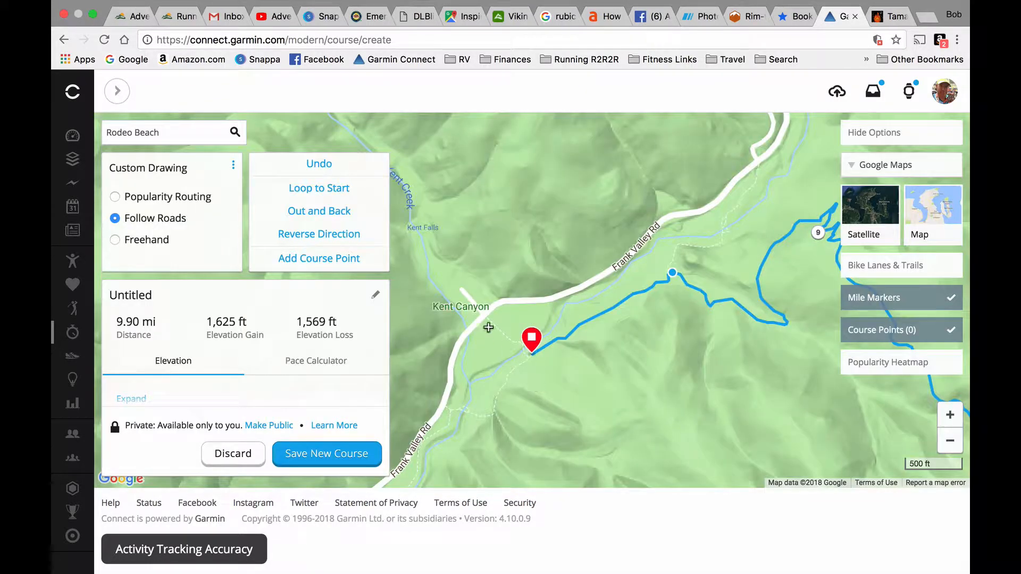
- Try to route the course to Frank Valley Rd at Kent Canyon with Follow Roads and with Popularity Routing, undoing each attempt
left_click(486, 318)
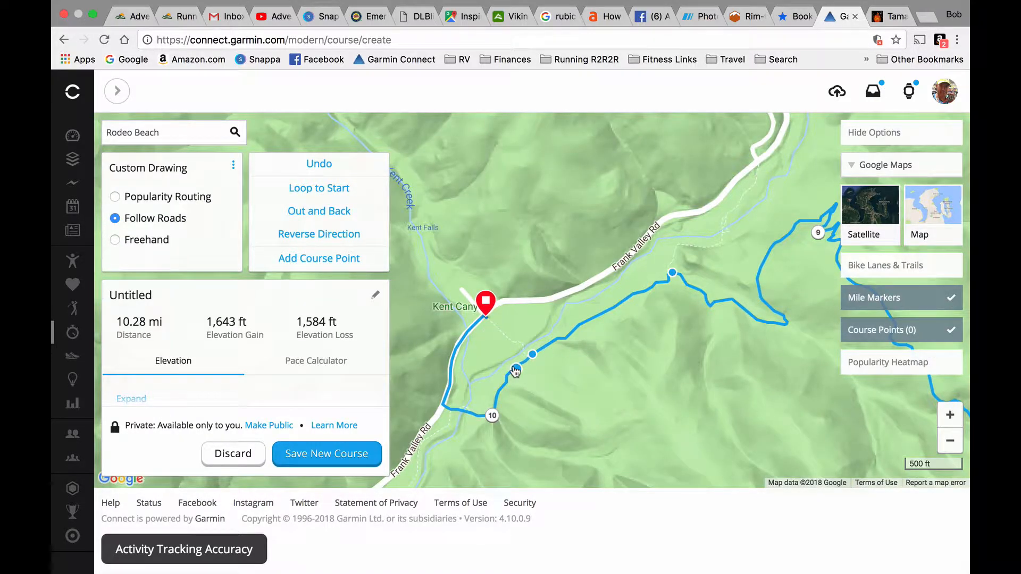
left_click(322, 165)
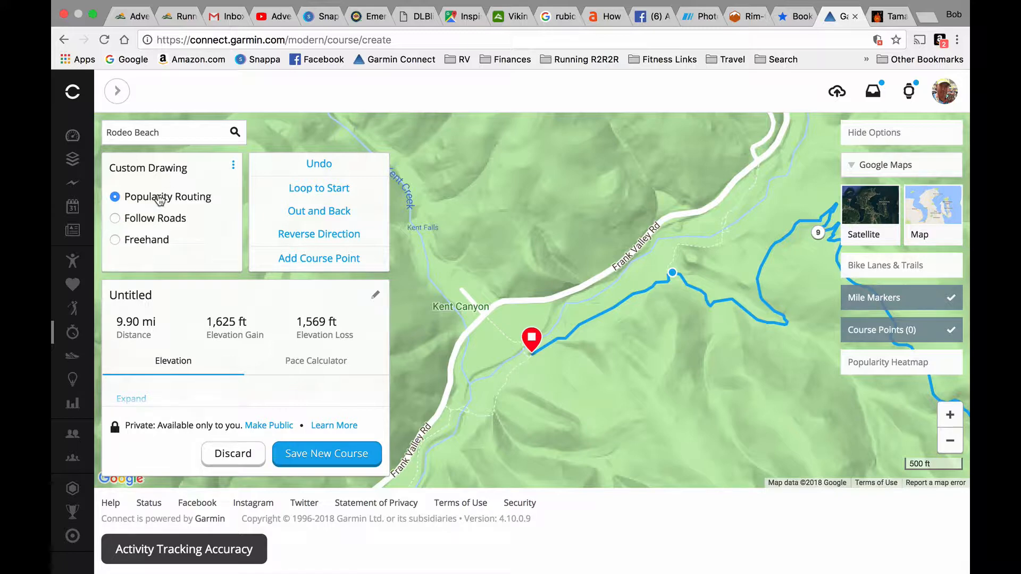
left_click(490, 320)
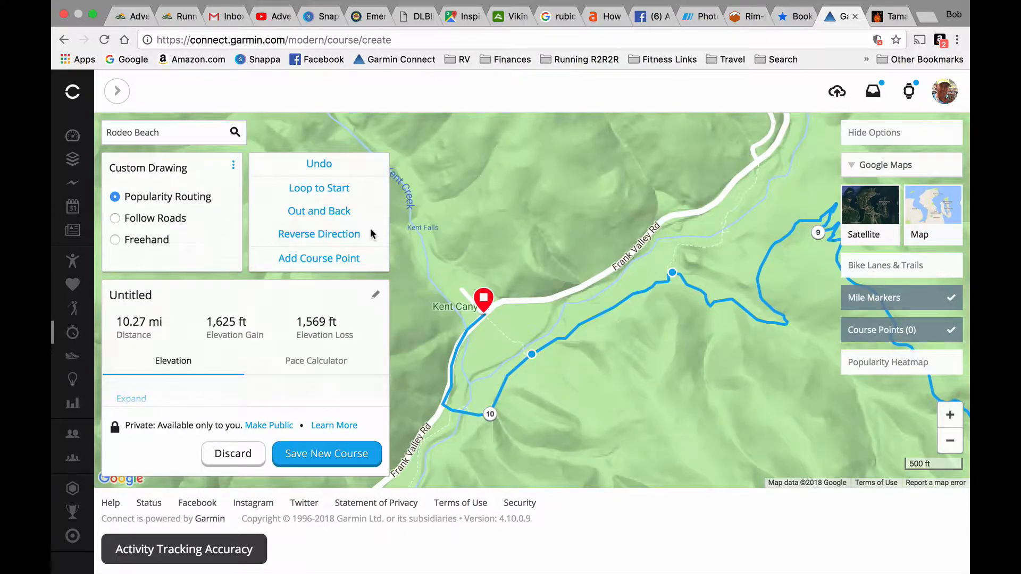
left_click(320, 165)
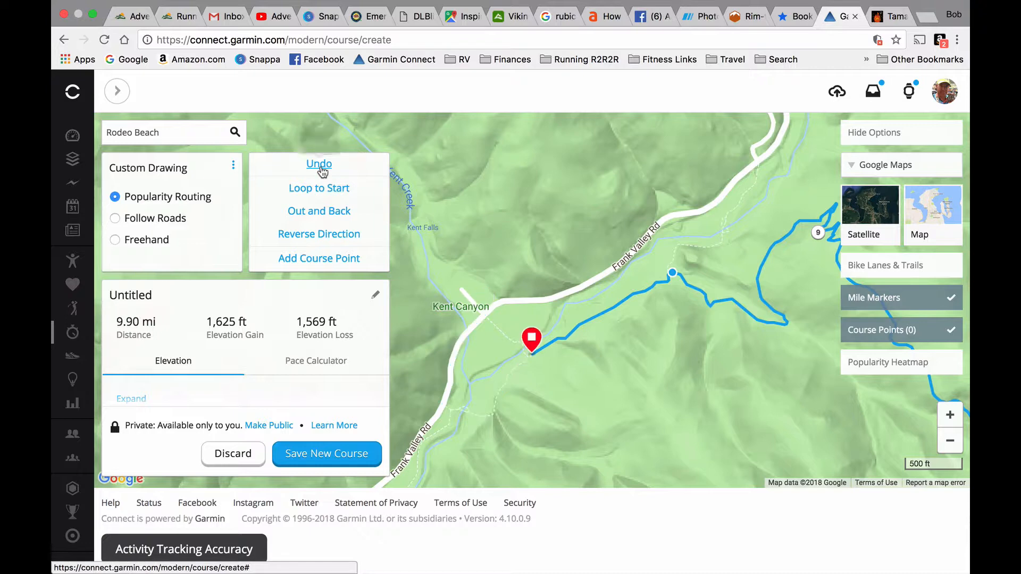
- Draw a Freehand segment across Redwood Creek to Frank Valley Rd at Kent Canyon, about 10.00 mi in total, and return to Follow Roads
left_click(527, 360)
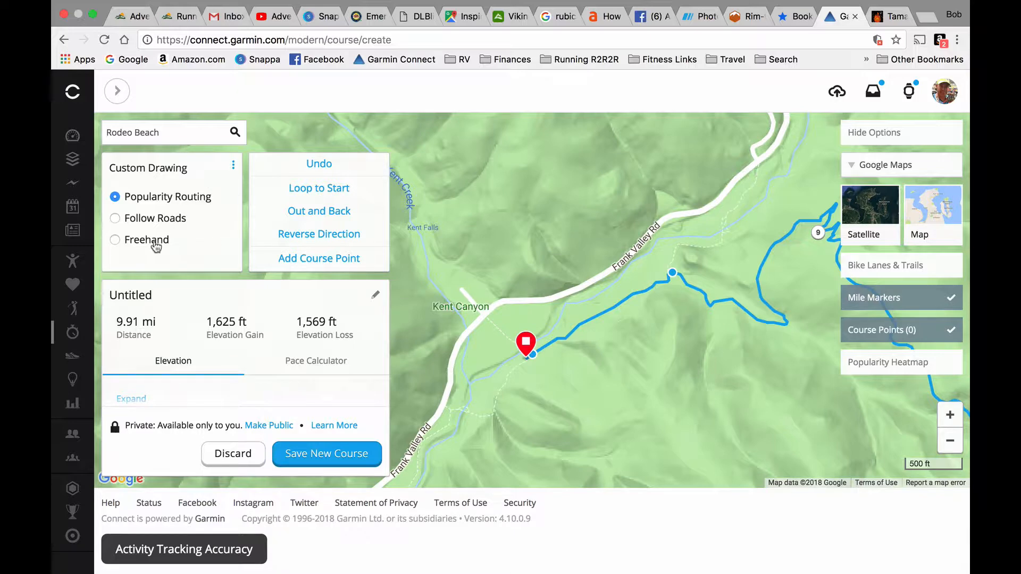
left_click(488, 319)
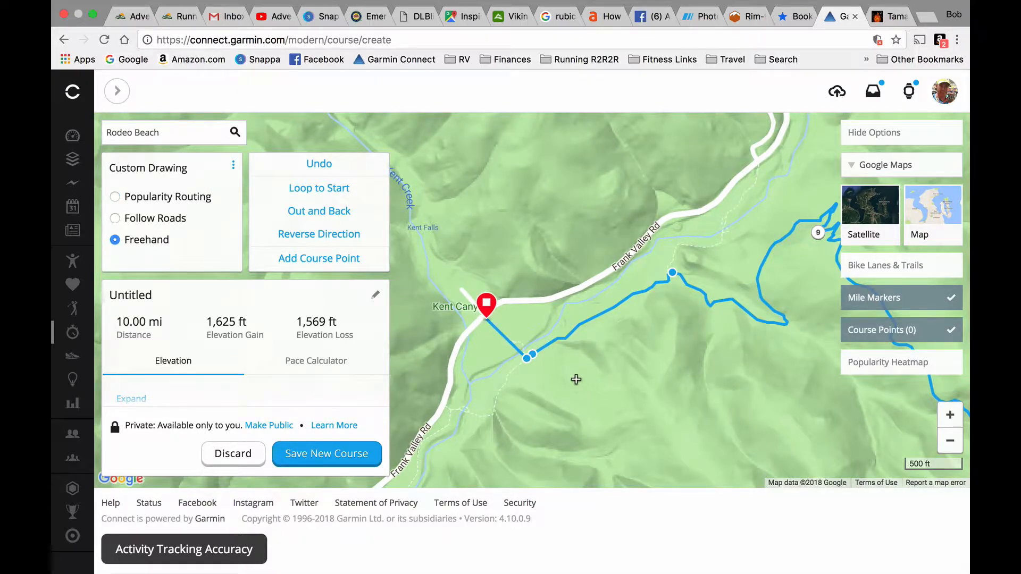
left_click(147, 219)
left_click(950, 441)
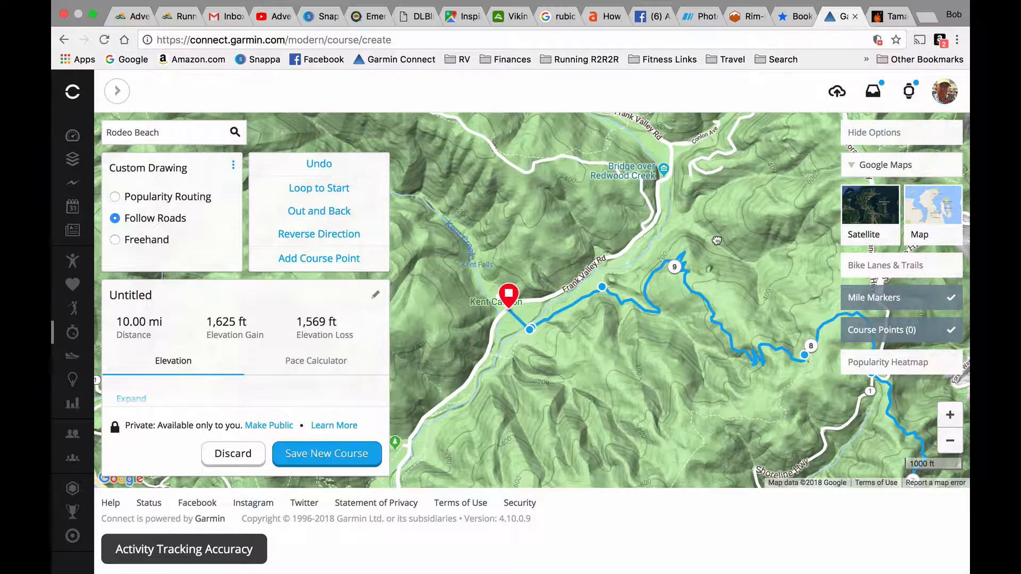
left_click_drag(717, 241, 699, 292)
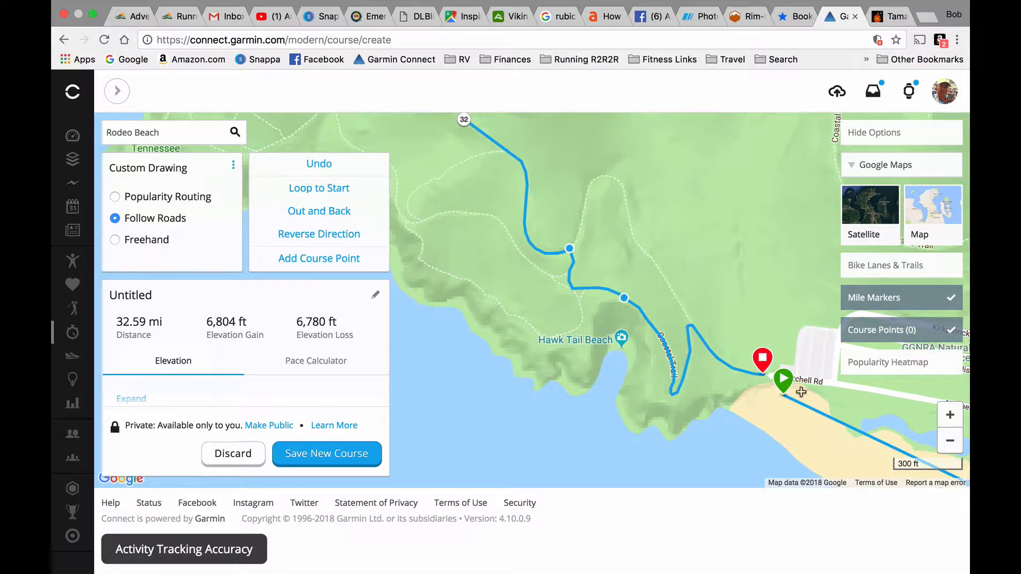
- Examine the whole course loop from Rodeo Beach up to Stinson Beach and back at a wide map scale
left_click(950, 442)
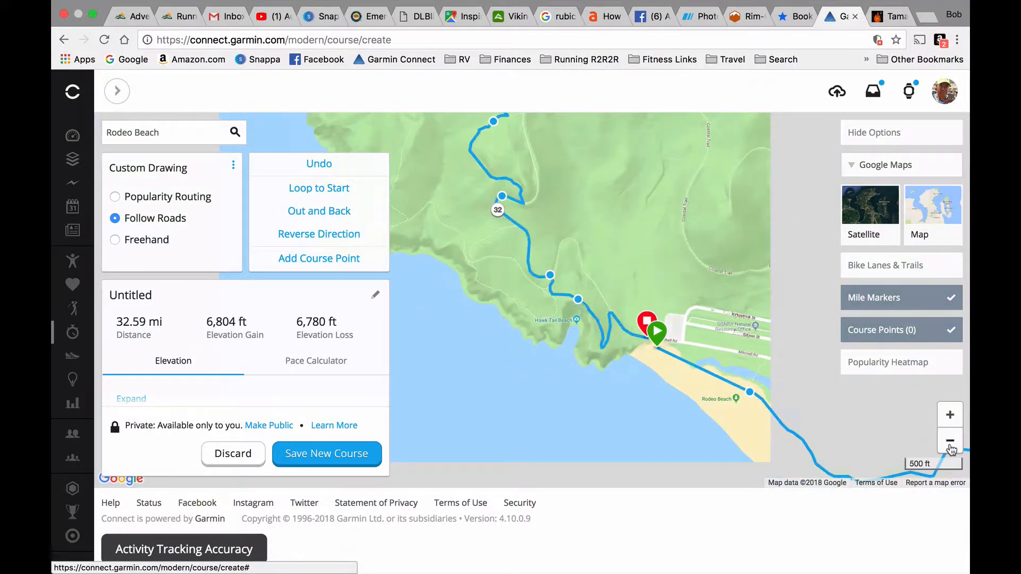
left_click(951, 442)
left_click(950, 442)
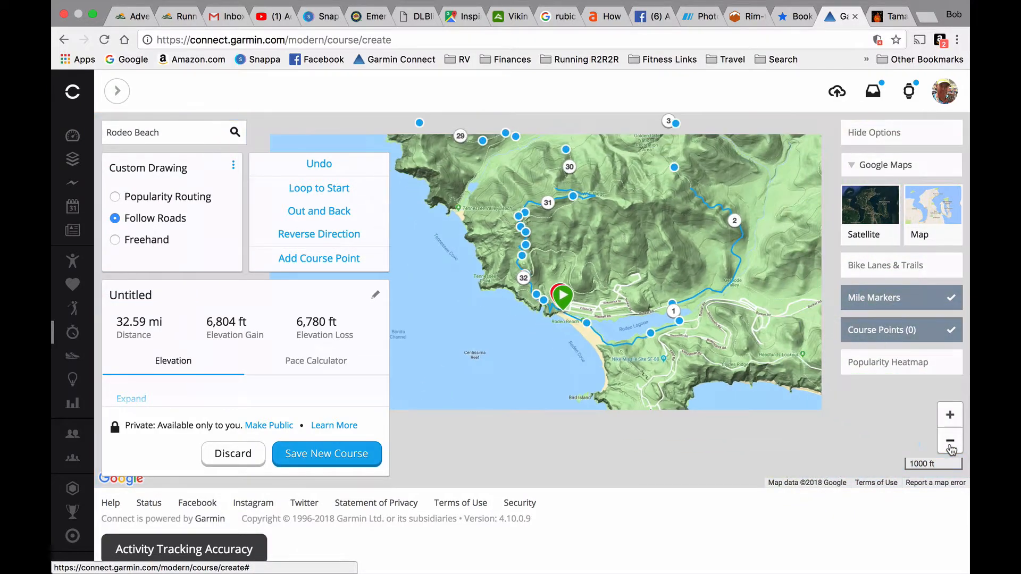
left_click(950, 442)
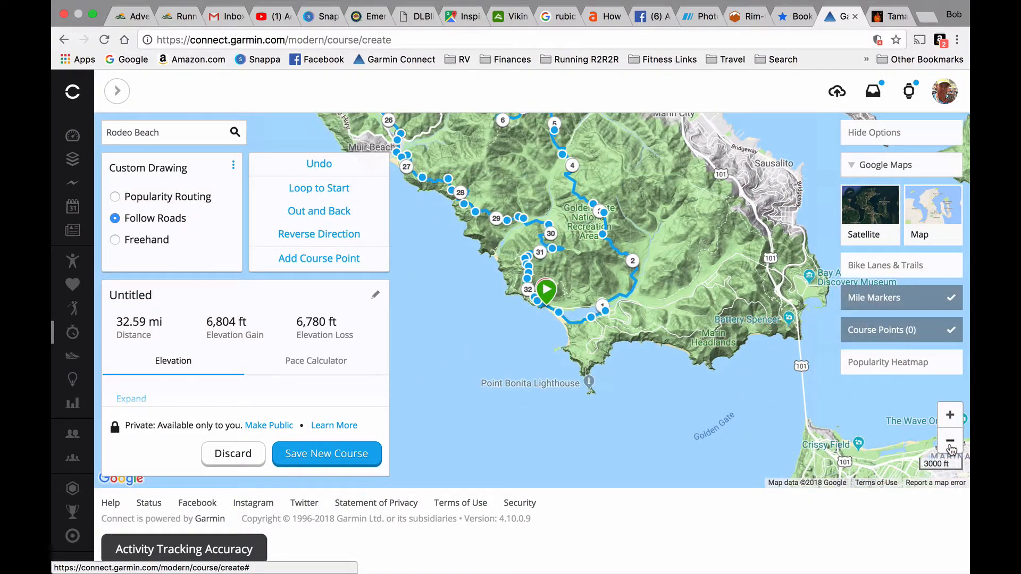
left_click_drag(705, 259, 793, 352)
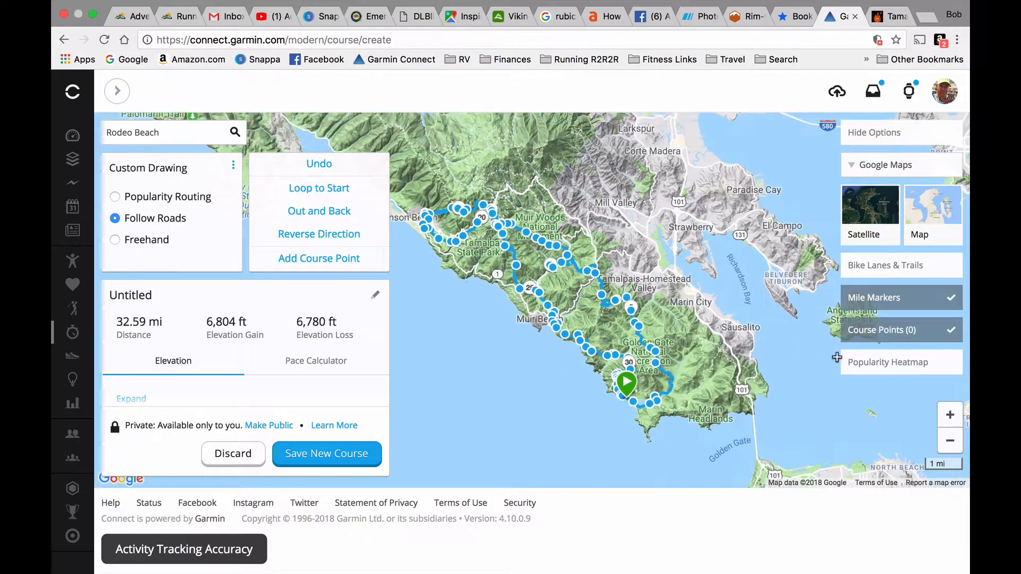
left_click(951, 416)
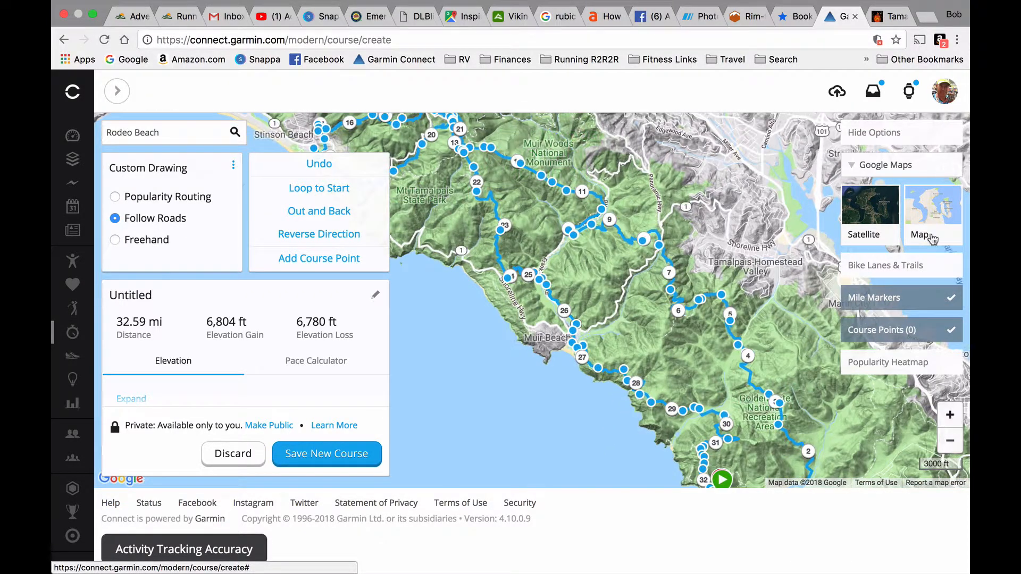
- Hide the map options and examine the course's coastal stretch between Rodeo Beach and Muir Beach
left_click(877, 133)
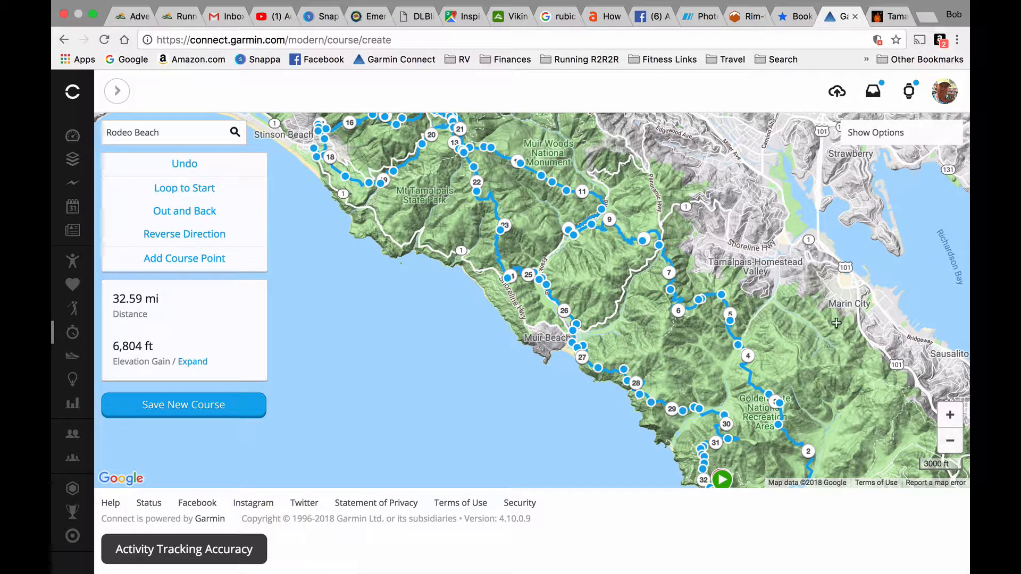
scroll(799, 209, "down", 5)
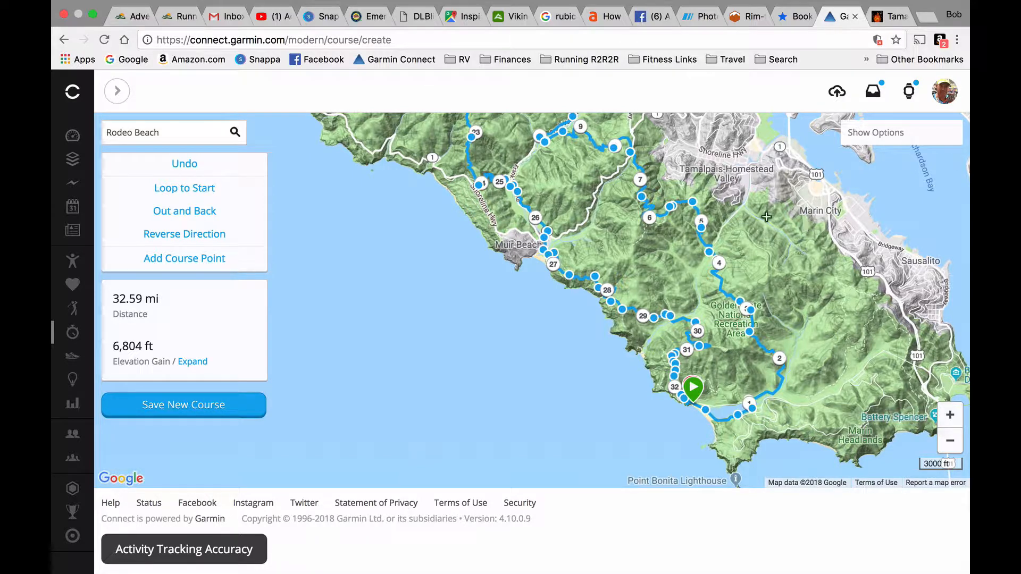
left_click_drag(434, 253, 545, 360)
left_click_drag(374, 271, 342, 283)
left_click_drag(460, 380, 376, 257)
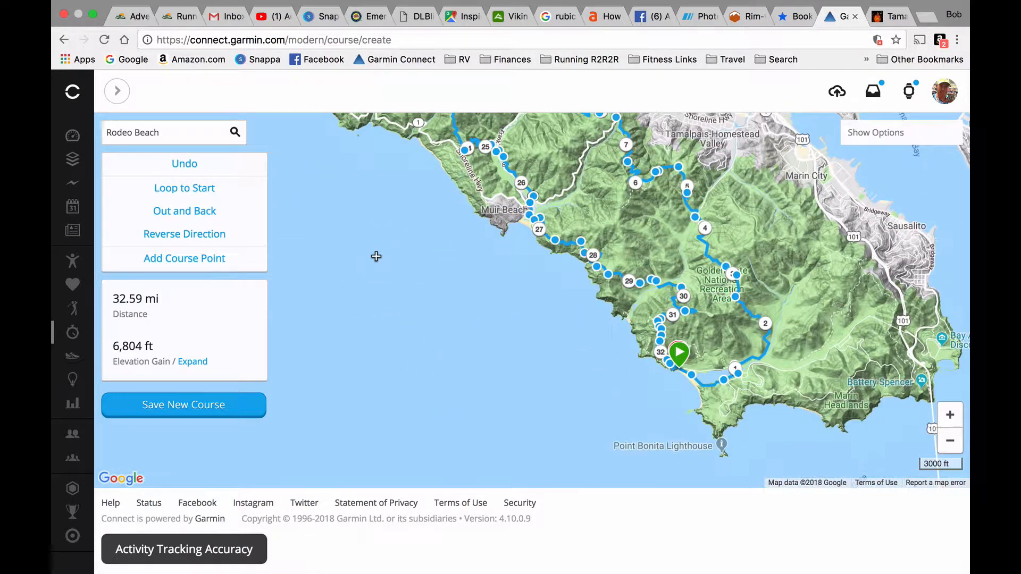
left_click(950, 415)
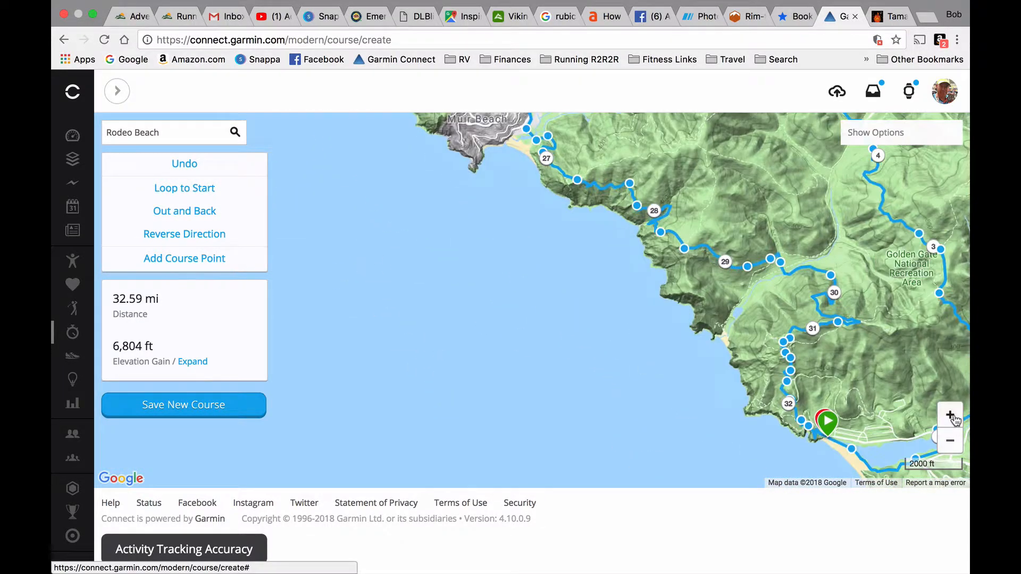
left_click(950, 415)
left_click_drag(583, 398, 544, 458)
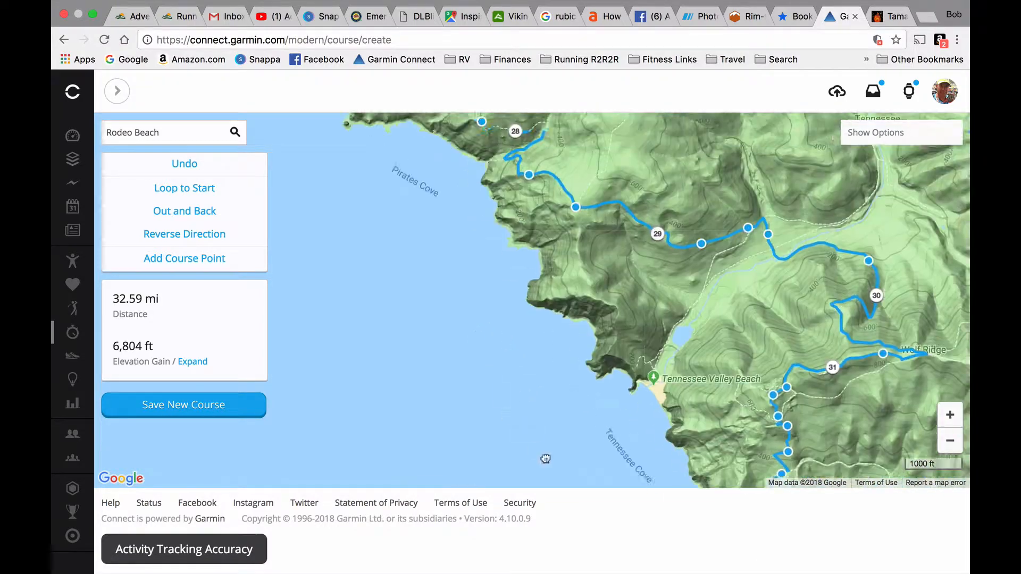
left_click_drag(407, 306, 526, 400)
left_click_drag(393, 268, 502, 351)
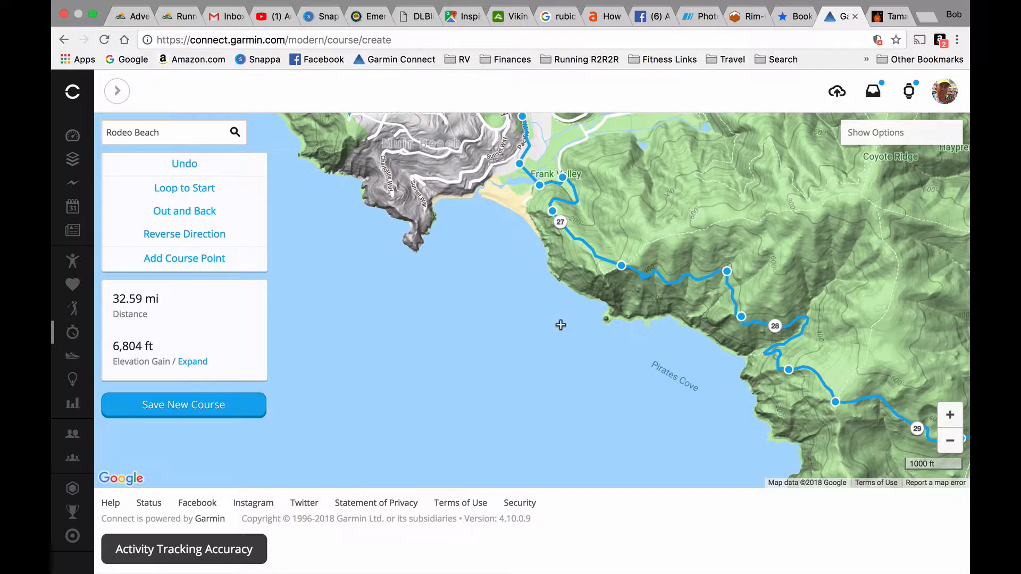
- Show the map options again, name the course "Headlands 50k" and save it as a new course
left_click(876, 133)
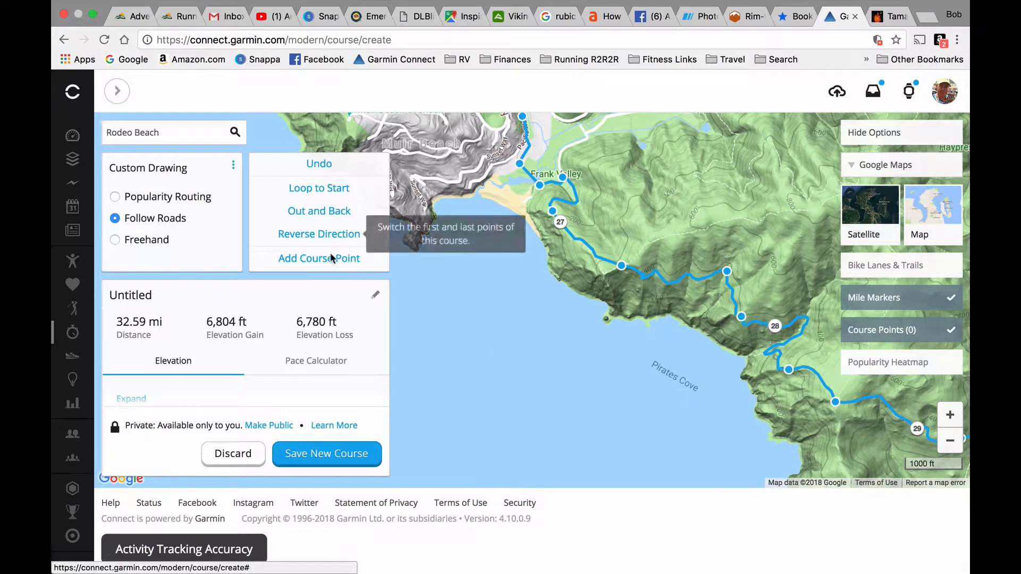
left_click(376, 295)
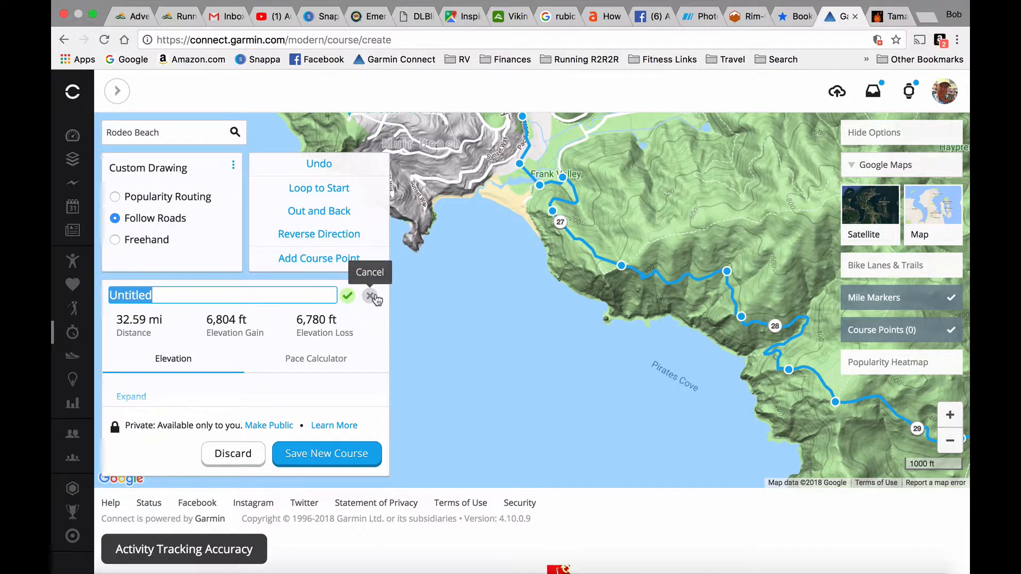
type("Headla")
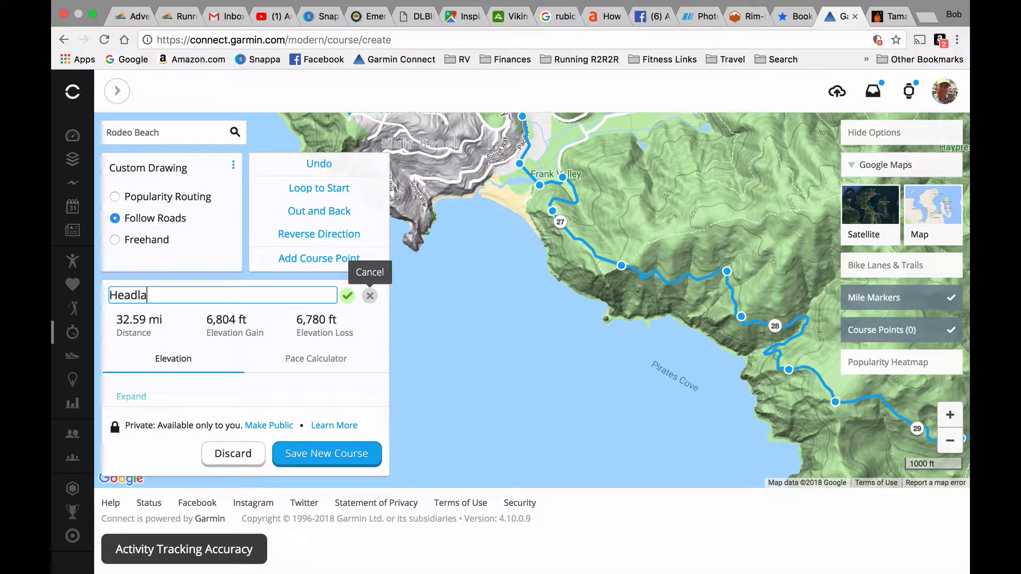
type("nds 50k")
left_click(347, 296)
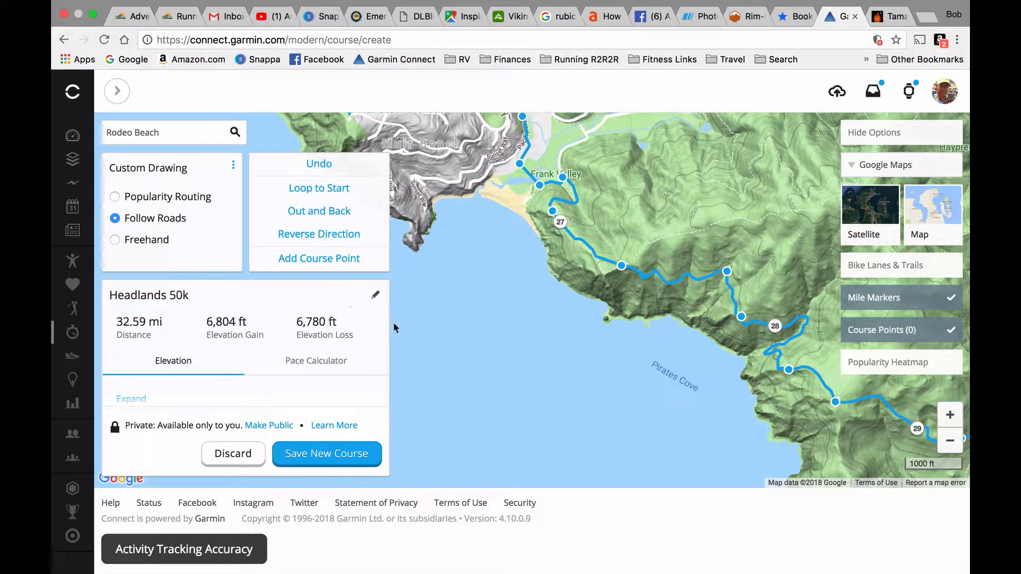
left_click(330, 455)
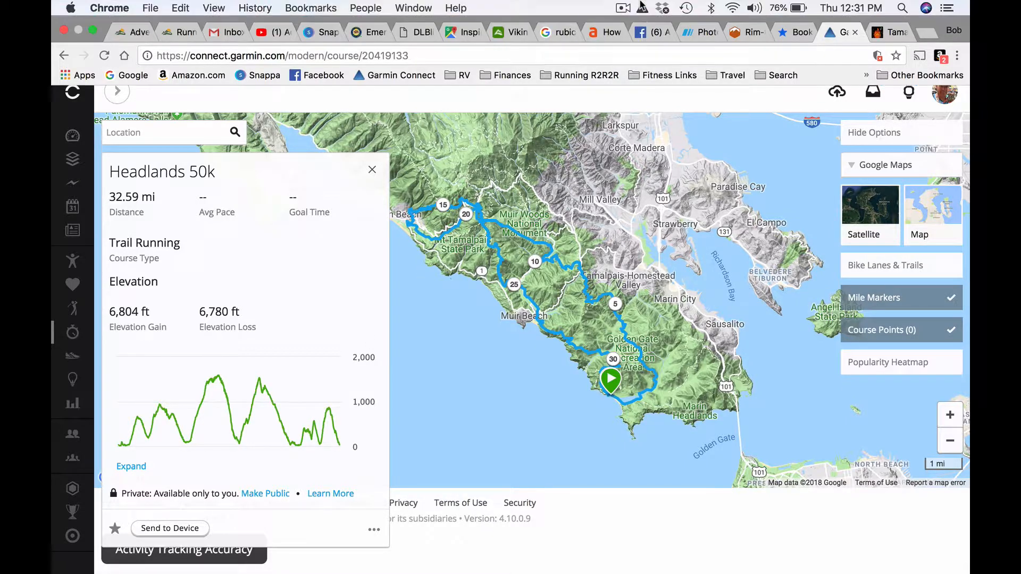
left_click(626, 10)
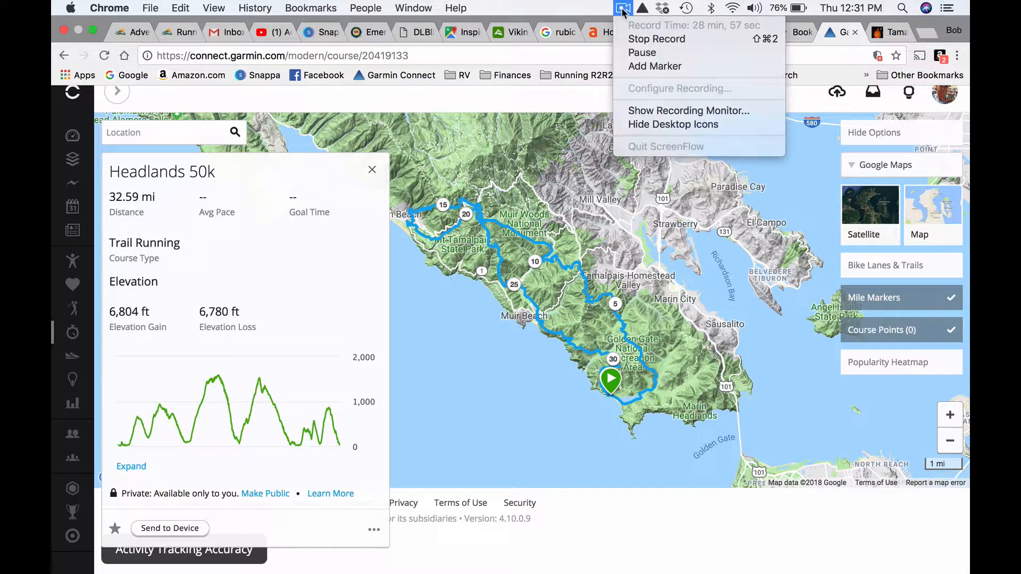
left_click(641, 53)
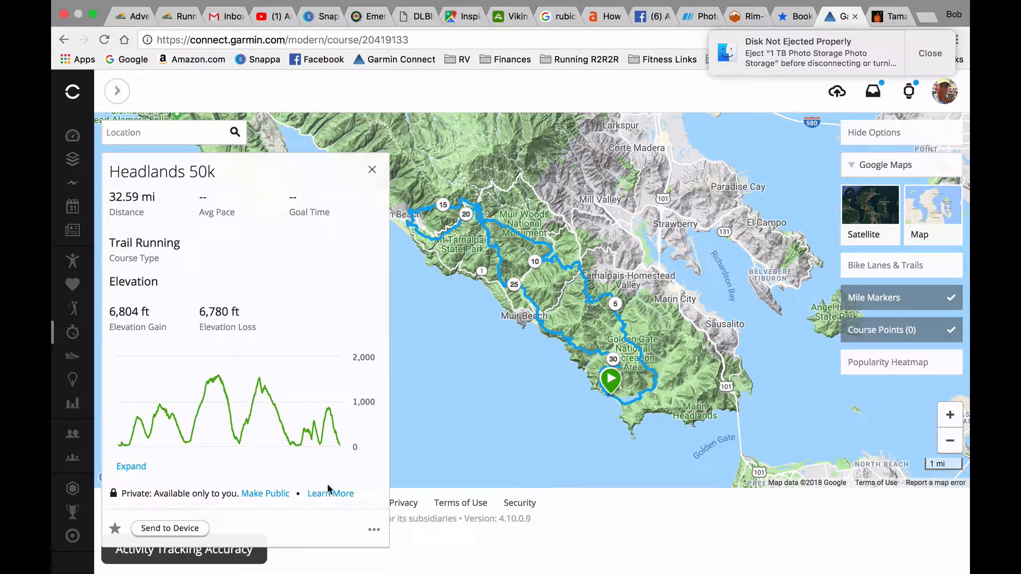
- Send the Headlands 50k course to the Forerunner 935
left_click(191, 532)
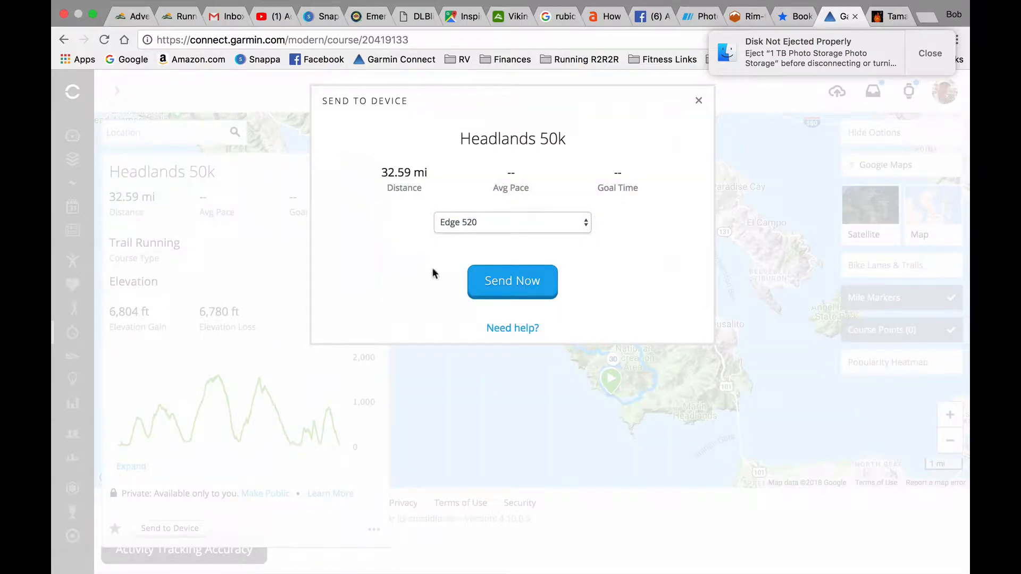
left_click(487, 229)
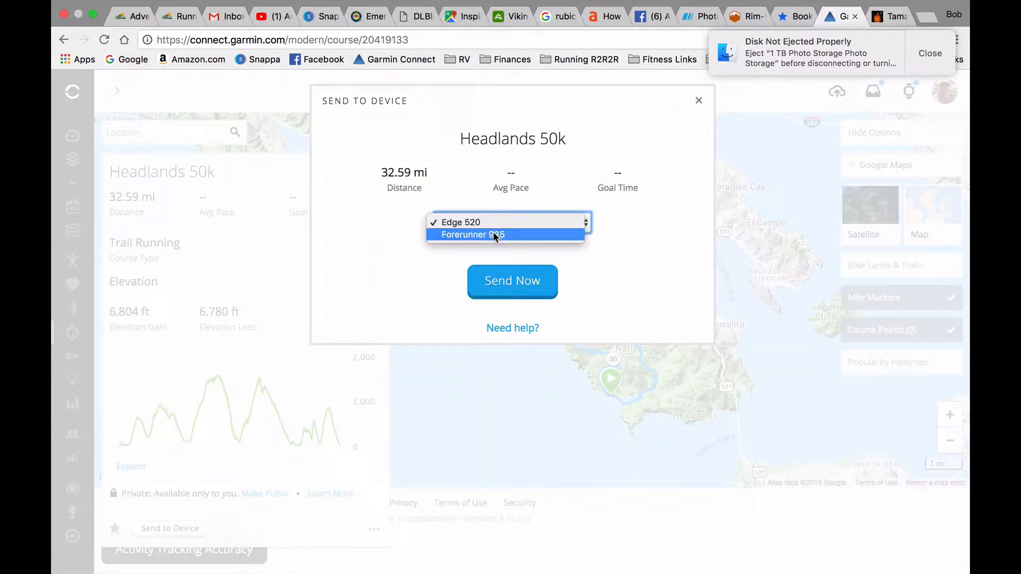
left_click(494, 235)
left_click(510, 284)
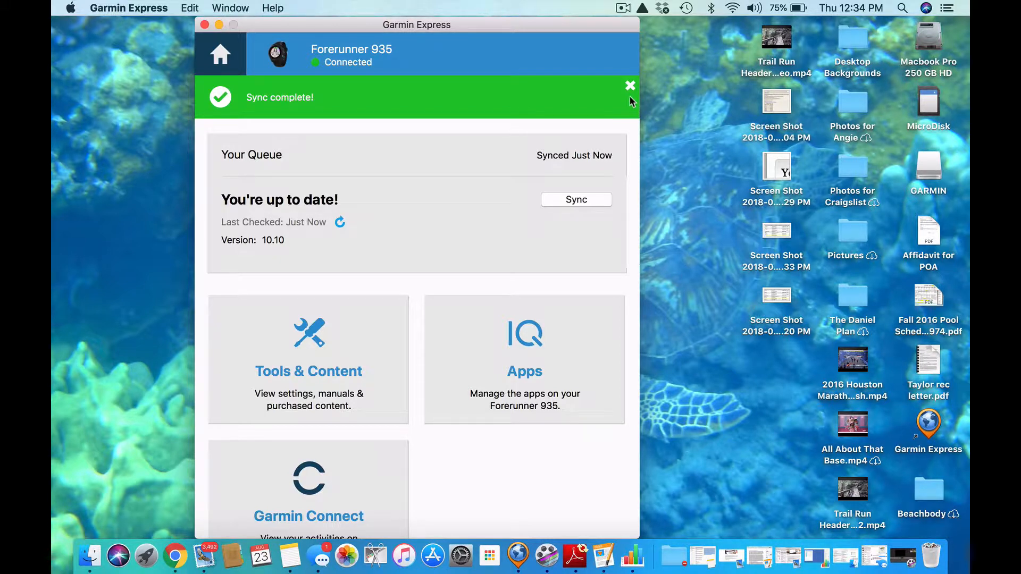
- Minimize Garmin Express, switch back to Google Chrome and dismiss the Send to Device dialog
left_click(220, 25)
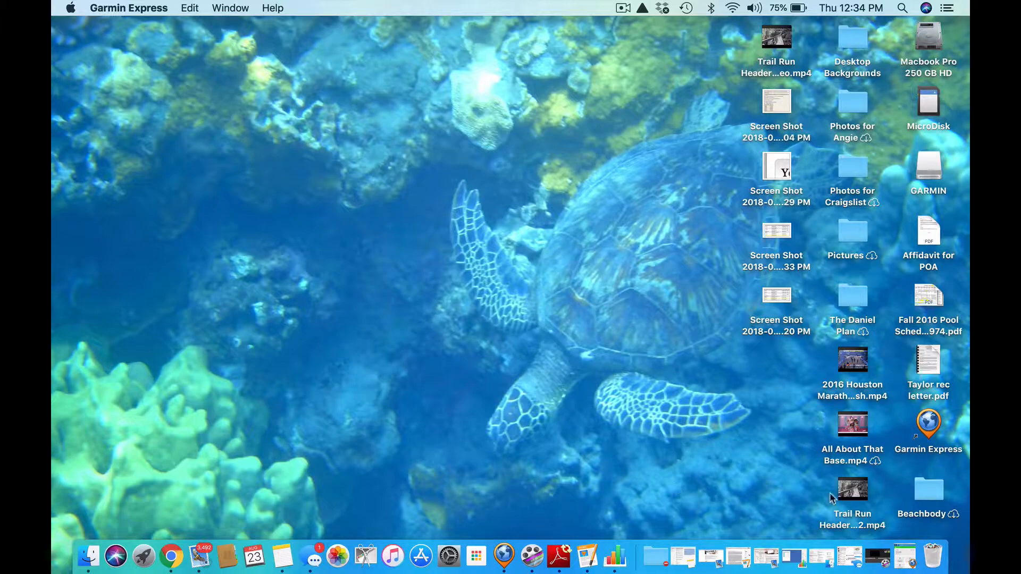
left_click(171, 556)
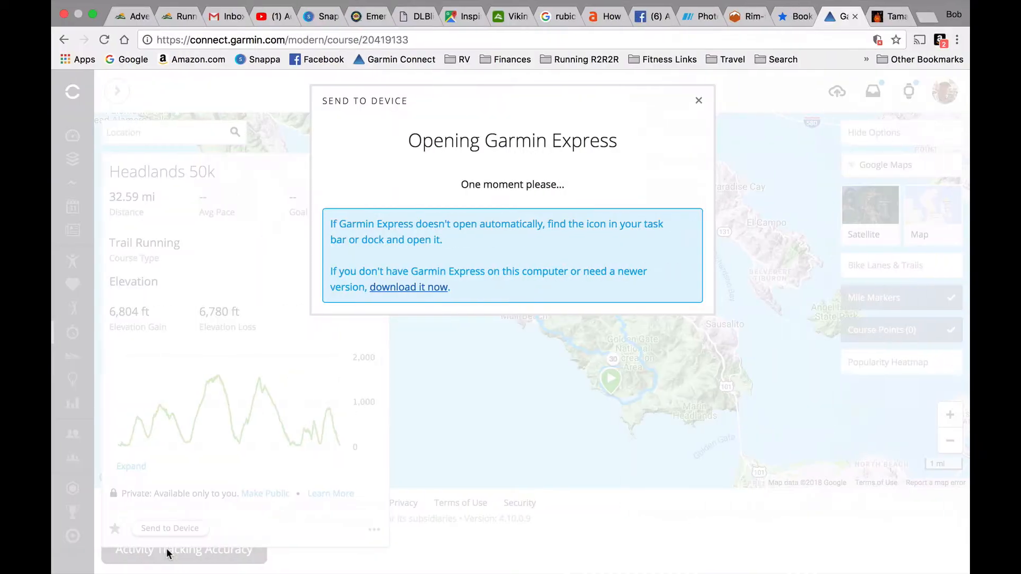
left_click(700, 102)
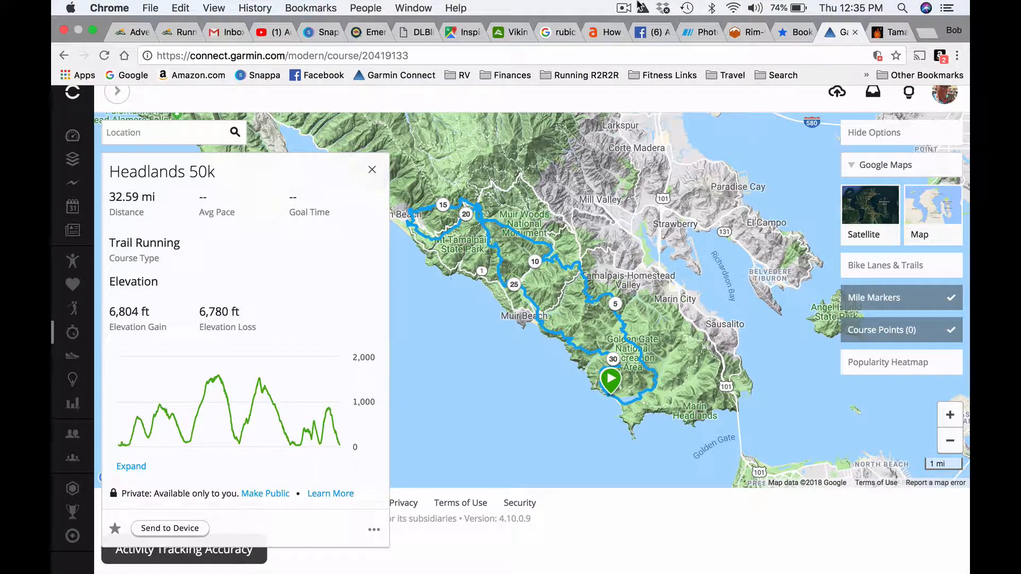
left_click(623, 8)
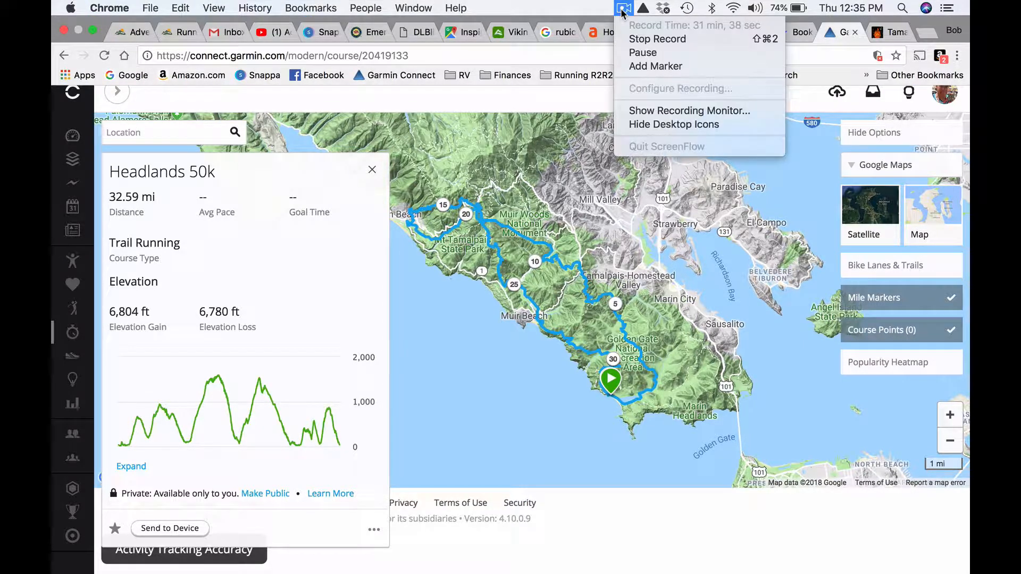